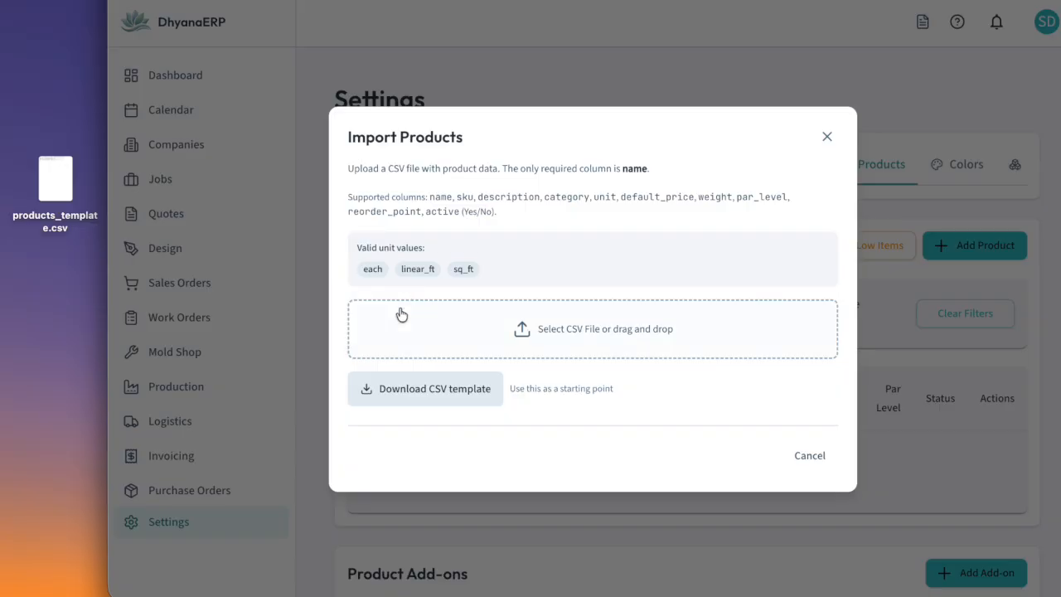
Download the product CSV template and import the four products from products_template.csv into the catalog
{"action": "left_click", "coordinate": [405, 398]}
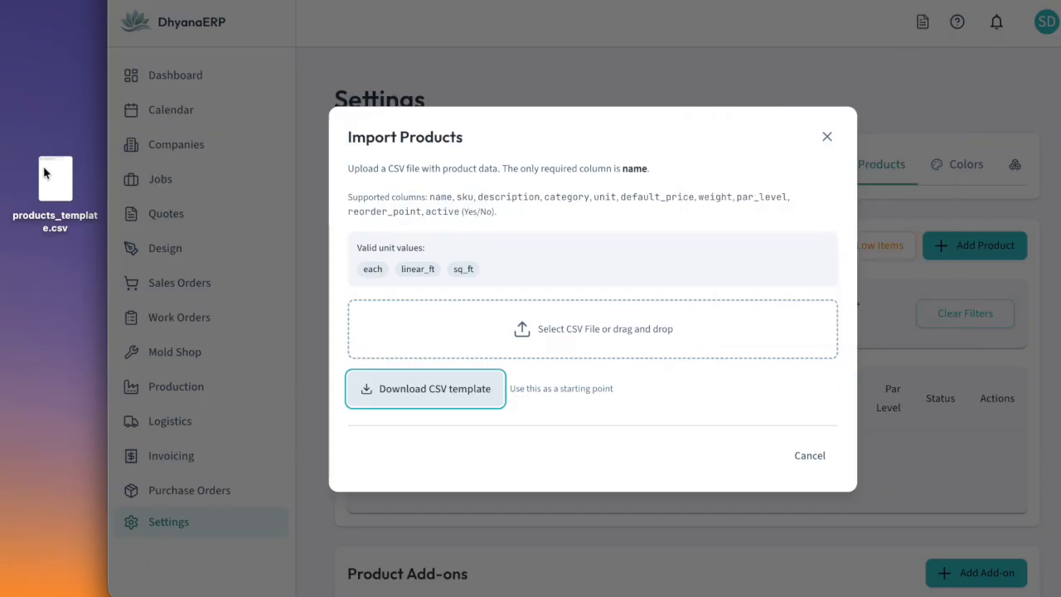
{"action": "left_click_drag", "start_coordinate": [43, 166], "coordinate": [403, 323]}
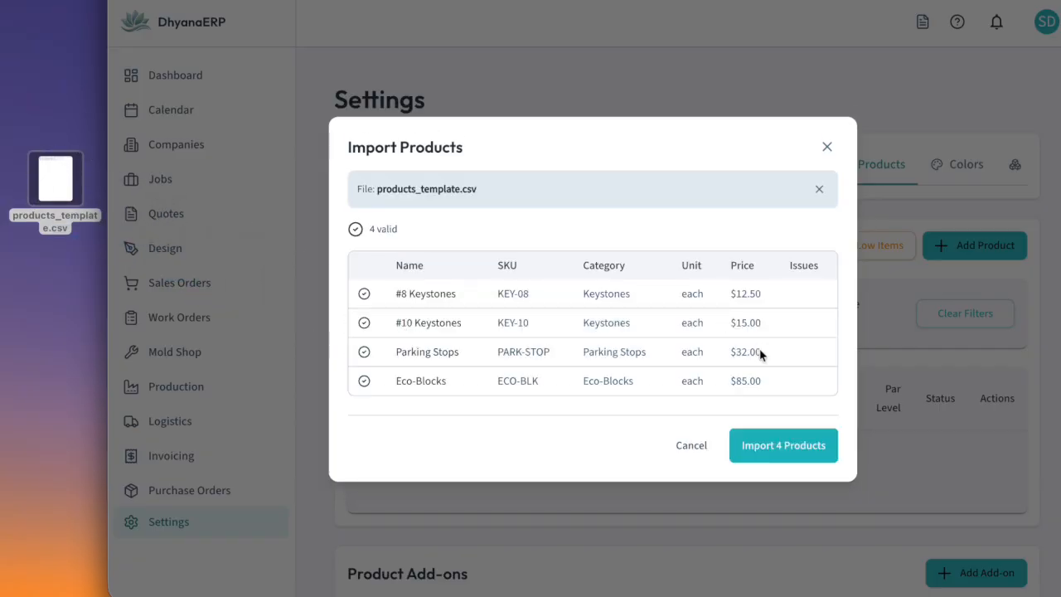
{"action": "left_click", "coordinate": [767, 447]}
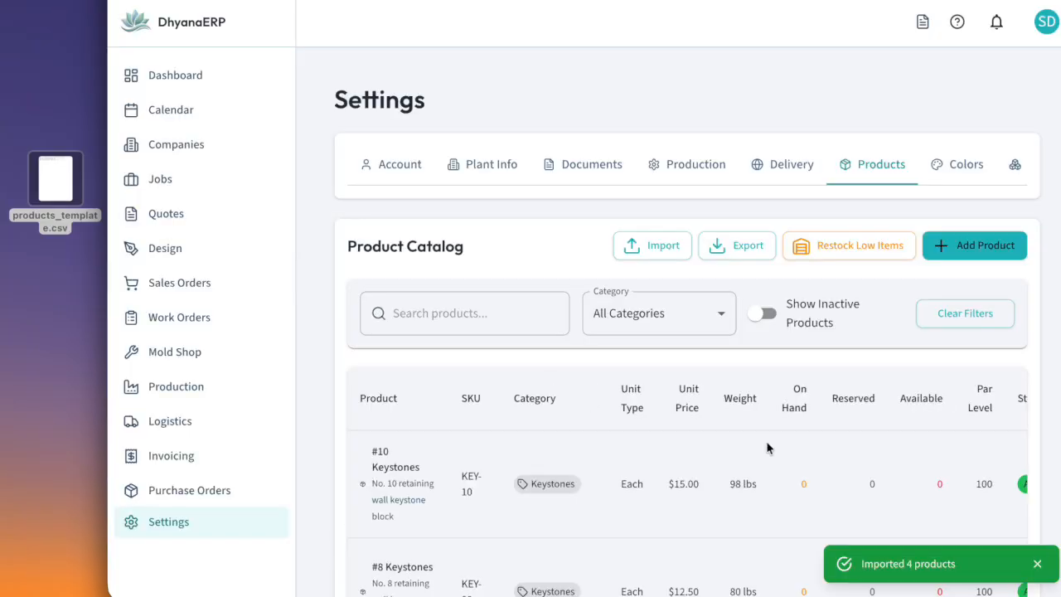
Open the #10 Keystones product for editing and set its default color to Ivory
{"action": "scroll", "coordinate": [814, 432], "scroll_direction": "right", "scroll_amount": 3}
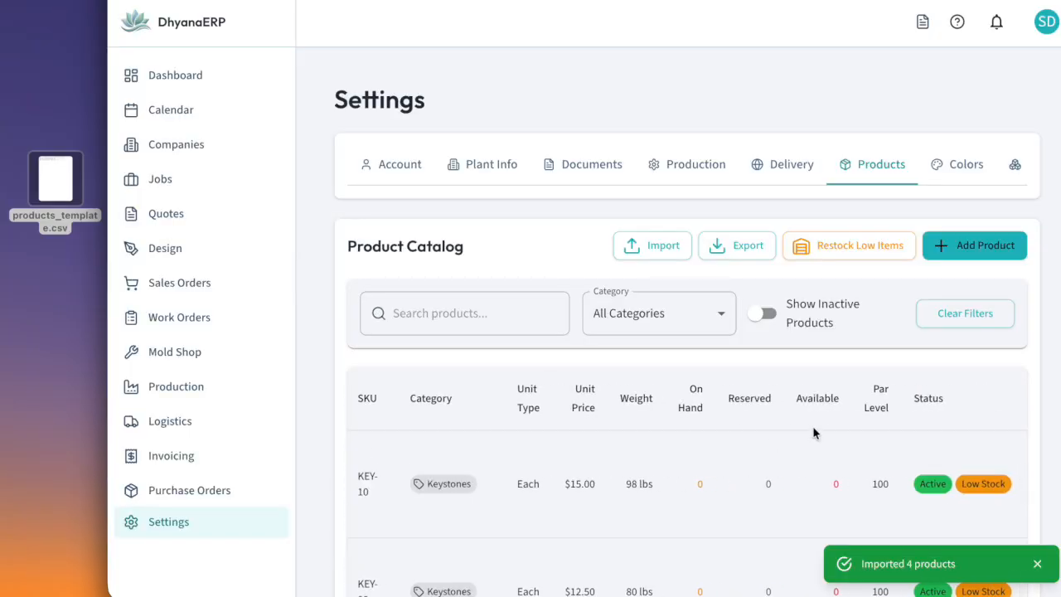
{"action": "scroll", "coordinate": [813, 432], "scroll_direction": "down", "scroll_amount": 1}
{"action": "scroll", "coordinate": [813, 432], "scroll_direction": "down", "scroll_amount": 1}
{"action": "scroll", "coordinate": [814, 432], "scroll_direction": "right", "scroll_amount": 1}
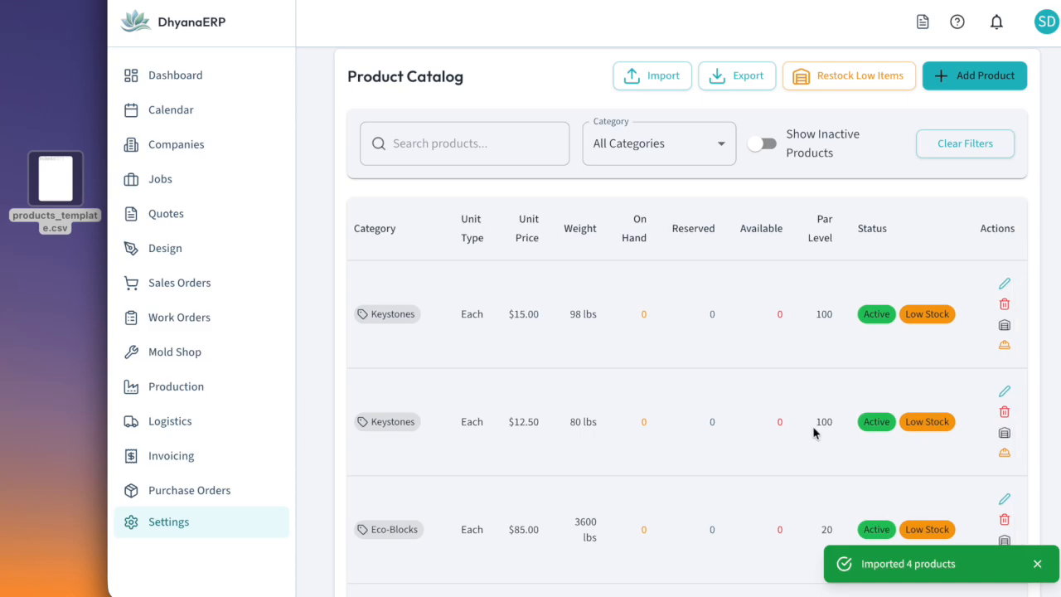
{"action": "scroll", "coordinate": [813, 431], "scroll_direction": "up", "scroll_amount": 1}
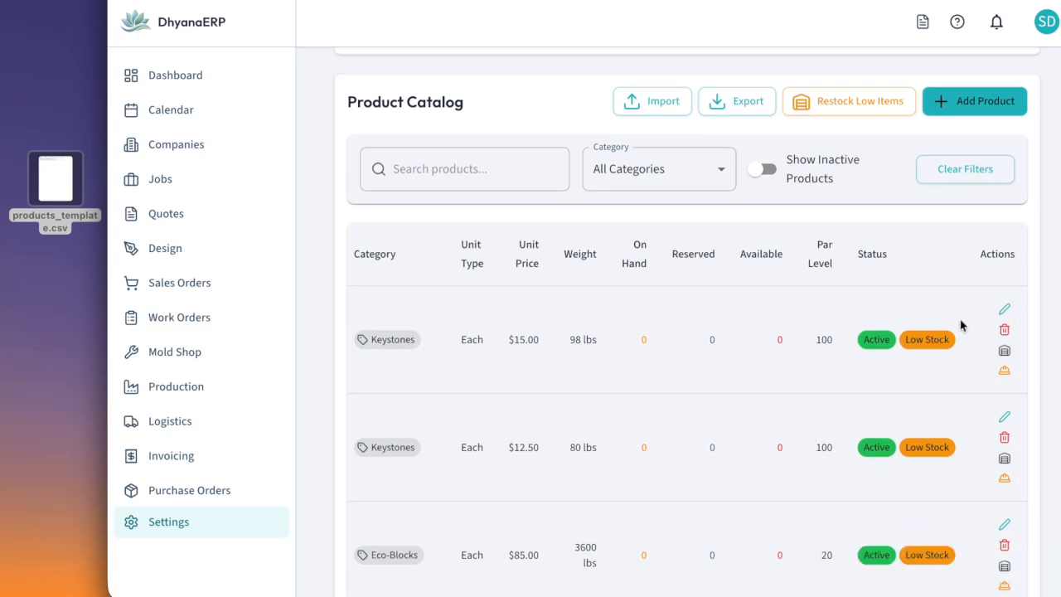
{"action": "left_click", "coordinate": [1004, 311]}
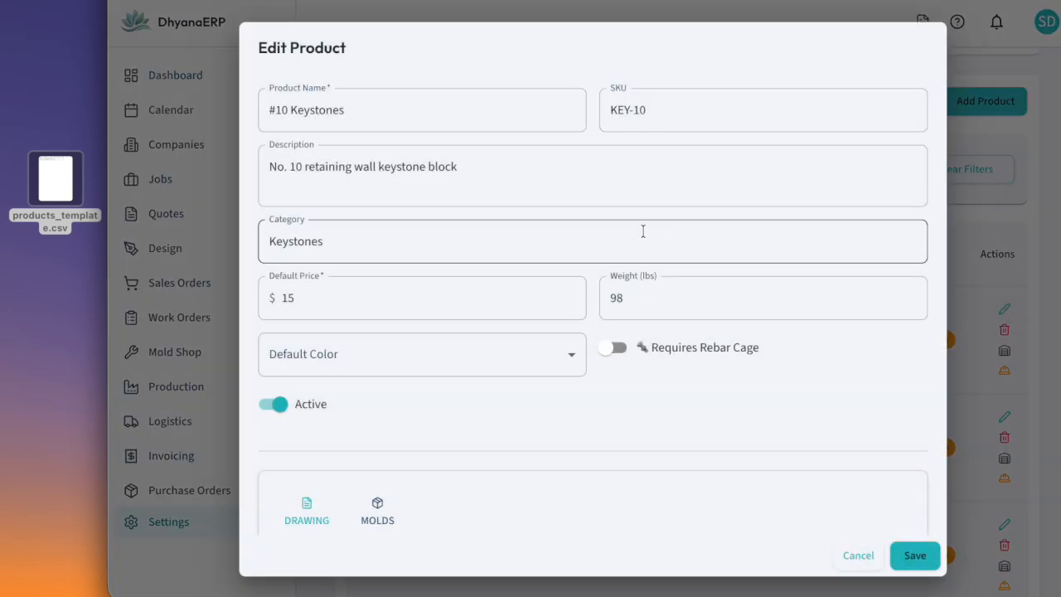
{"action": "left_click", "coordinate": [568, 358]}
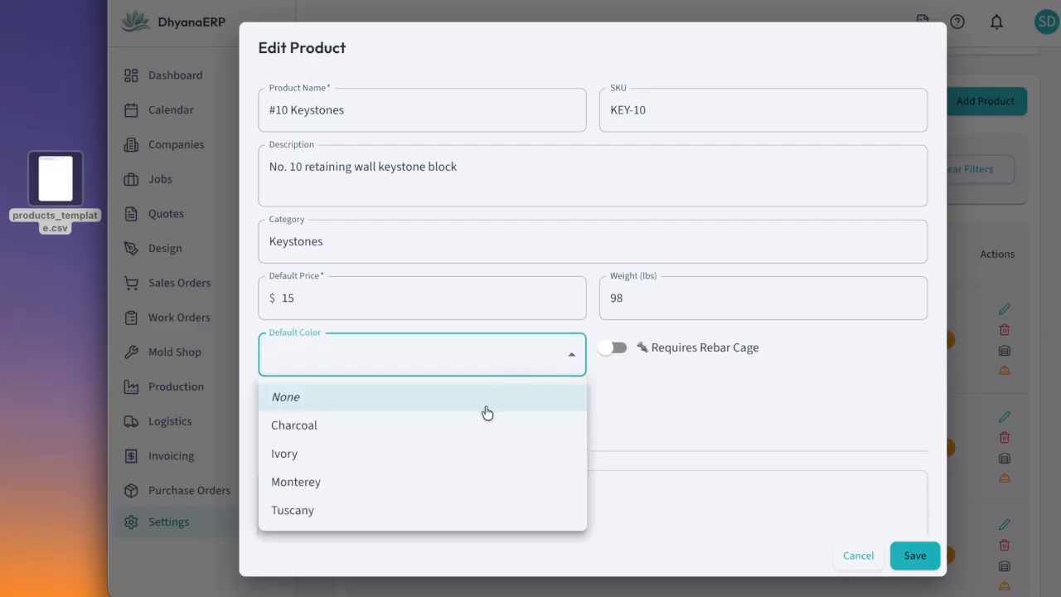
{"action": "left_click", "coordinate": [475, 454]}
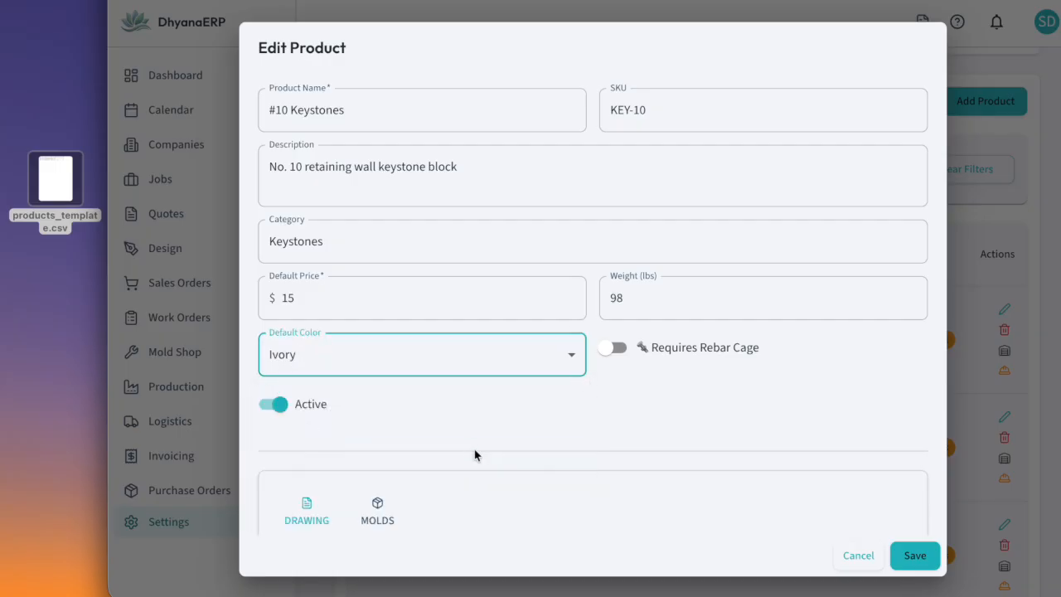
Add a new stock item mold numbered Key10 with a quantity of 5 to the #10 Keystones product
{"action": "scroll", "coordinate": [693, 405], "scroll_direction": "down", "scroll_amount": 3}
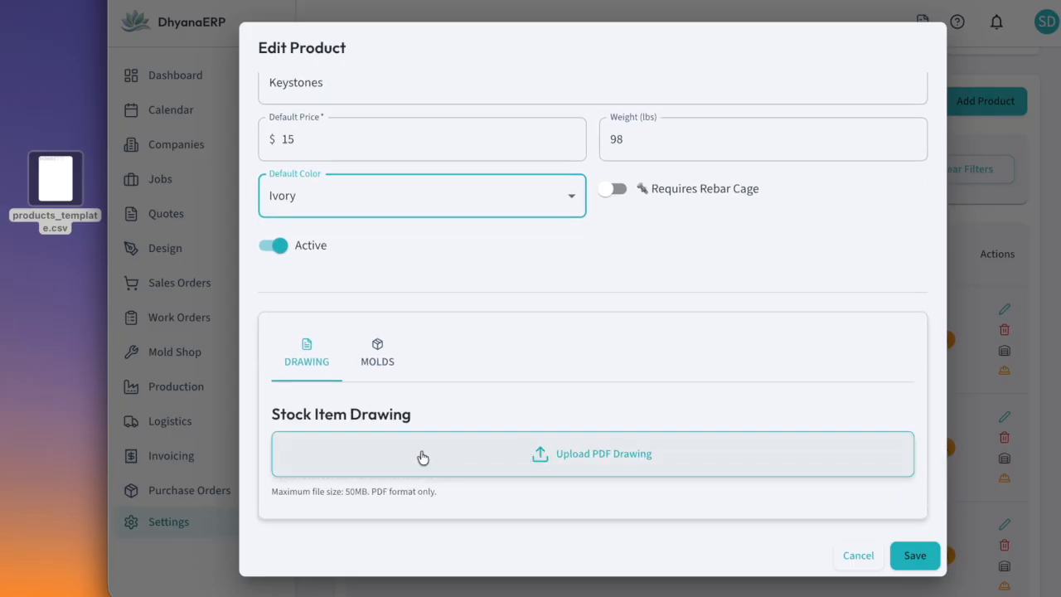
{"action": "left_click", "coordinate": [377, 354]}
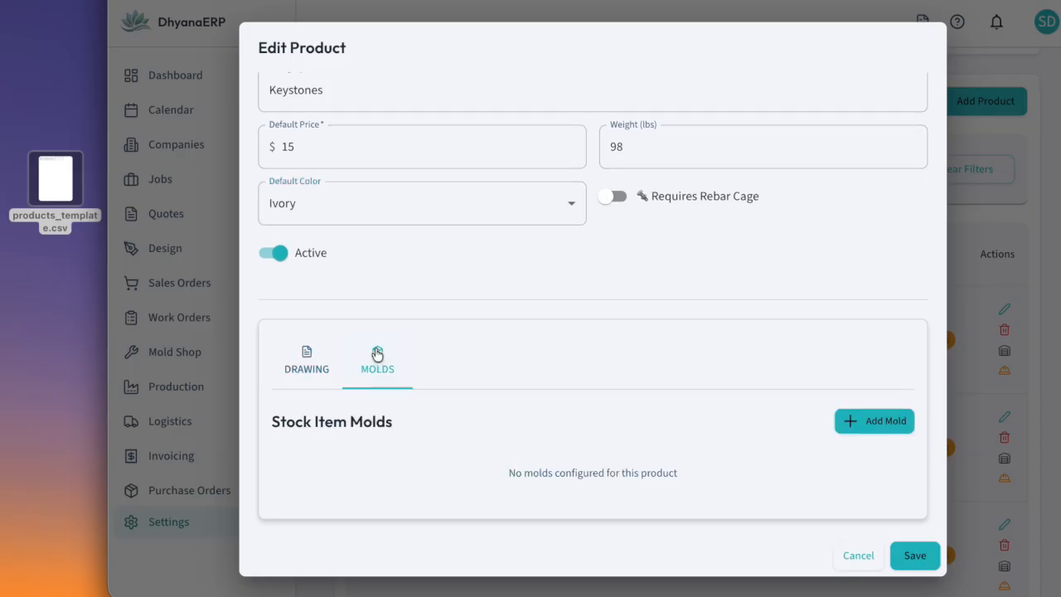
{"action": "left_click", "coordinate": [875, 422]}
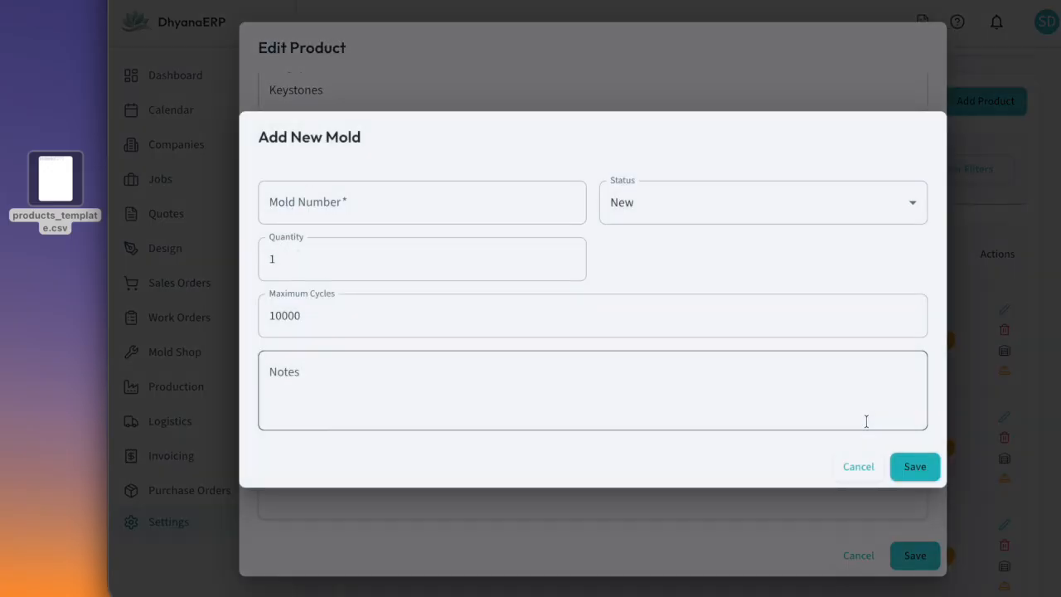
{"action": "double_click", "coordinate": [567, 254]}
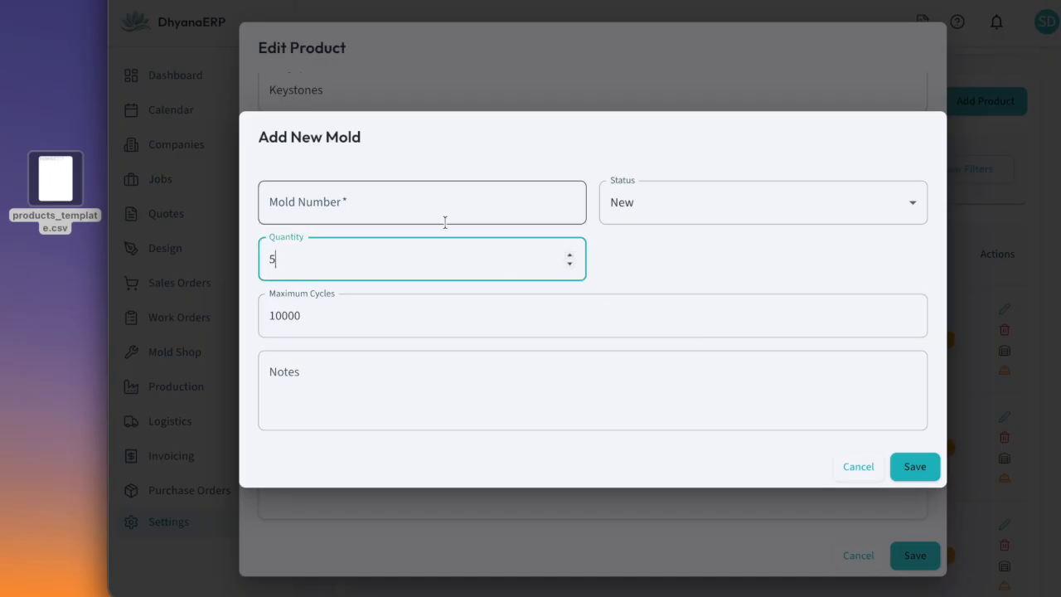
{"action": "left_click", "coordinate": [398, 206]}
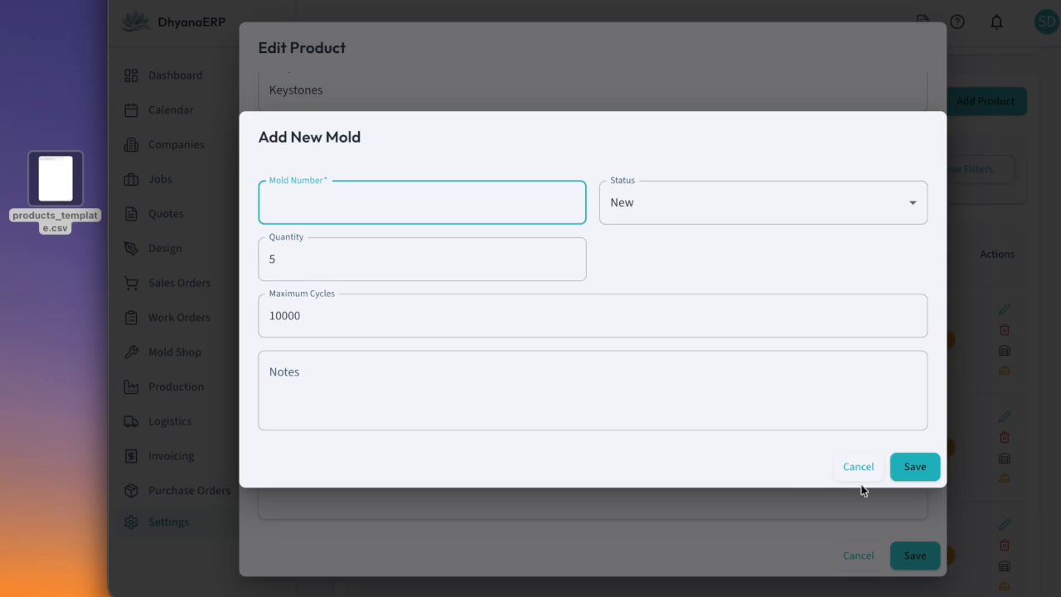
{"action": "left_click", "coordinate": [916, 469]}
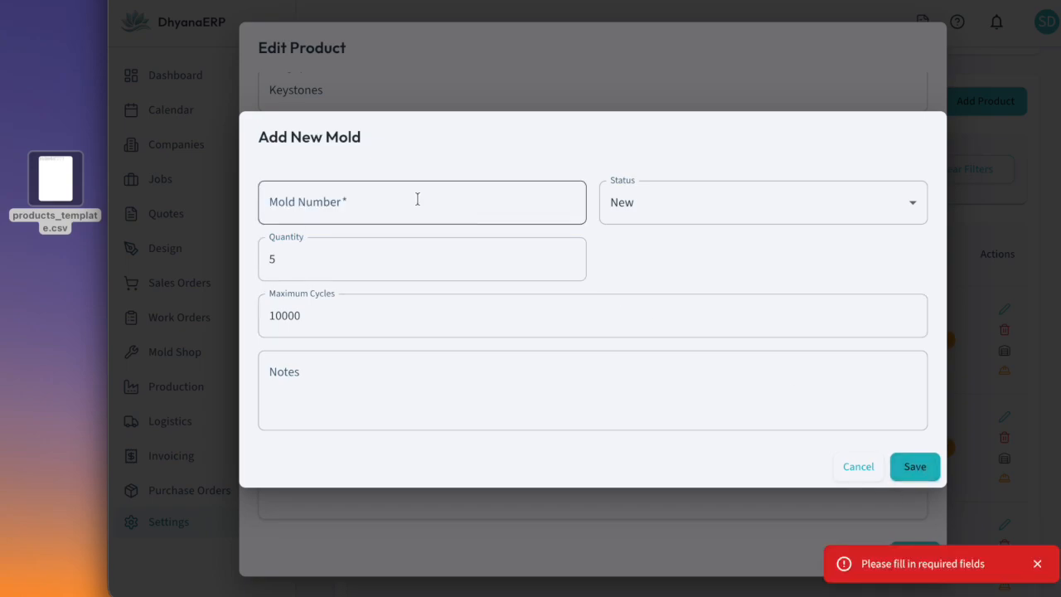
{"action": "left_click", "coordinate": [367, 200]}
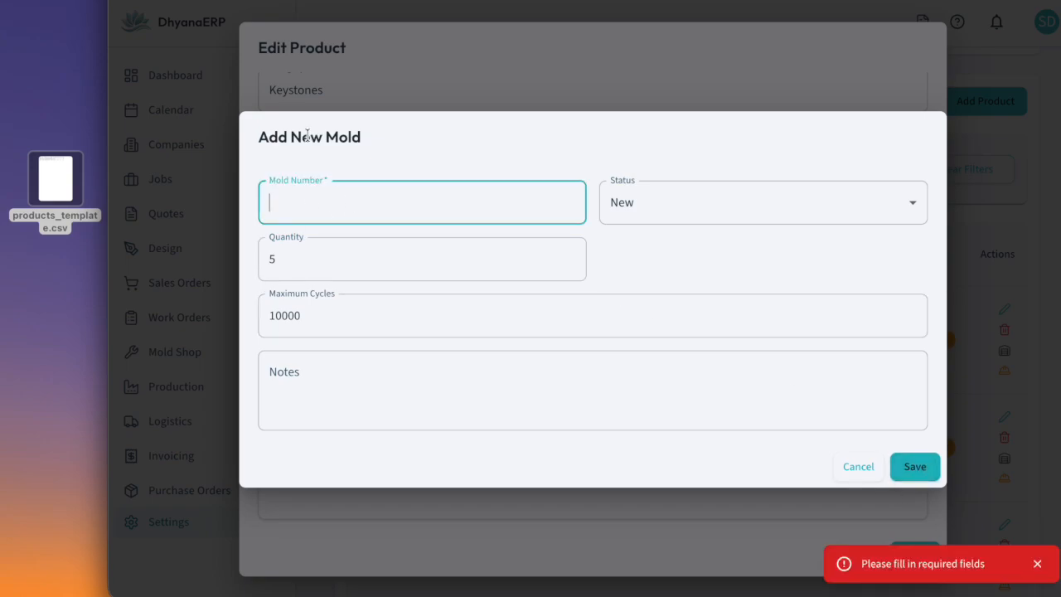
{"action": "type", "text": "Key10"}
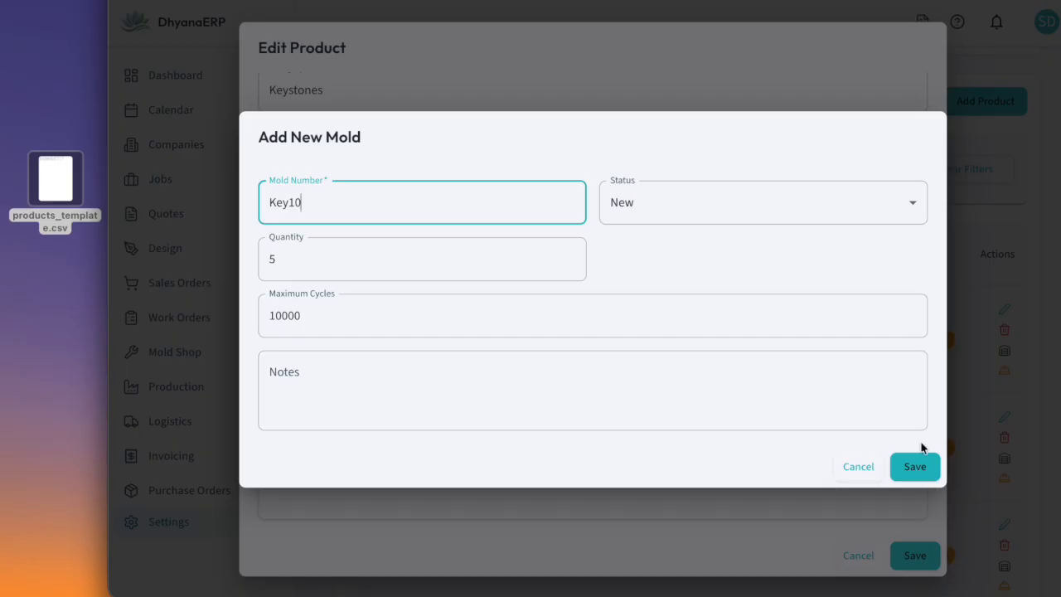
{"action": "left_click", "coordinate": [915, 467]}
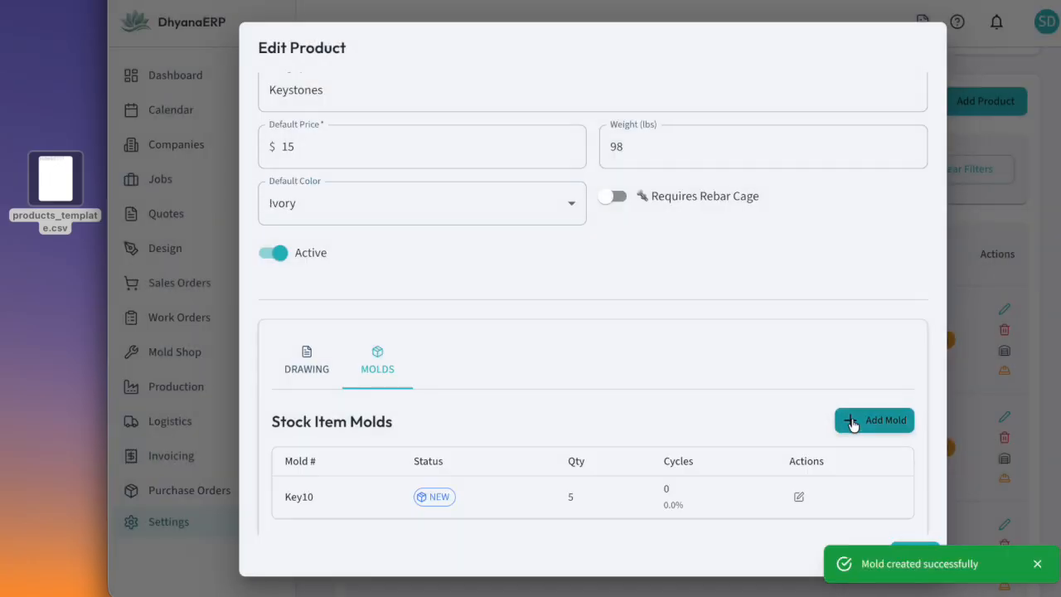
Review the #10 Keystones product details and save the edited product
{"action": "scroll", "coordinate": [831, 346], "scroll_direction": "up", "scroll_amount": 4}
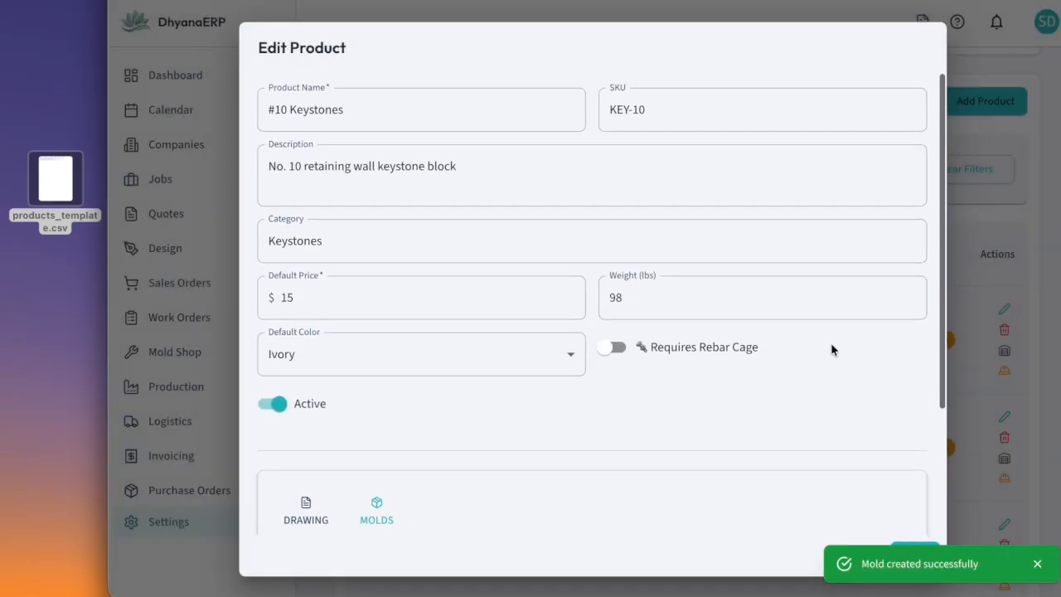
{"action": "scroll", "coordinate": [832, 348], "scroll_direction": "down", "scroll_amount": 3}
{"action": "scroll", "coordinate": [832, 348], "scroll_direction": "down", "scroll_amount": 1}
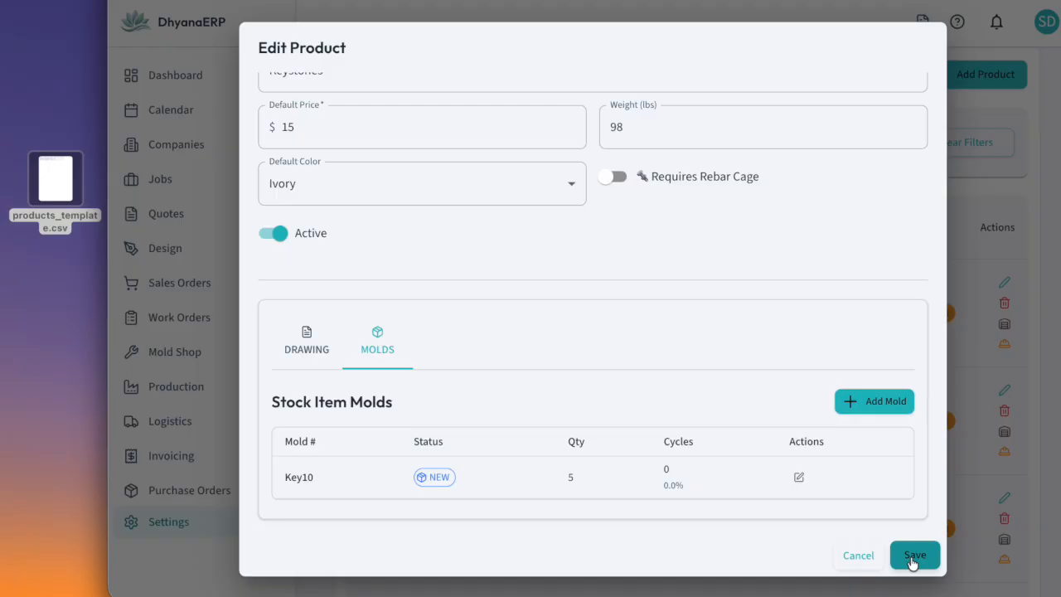
{"action": "left_click", "coordinate": [912, 556]}
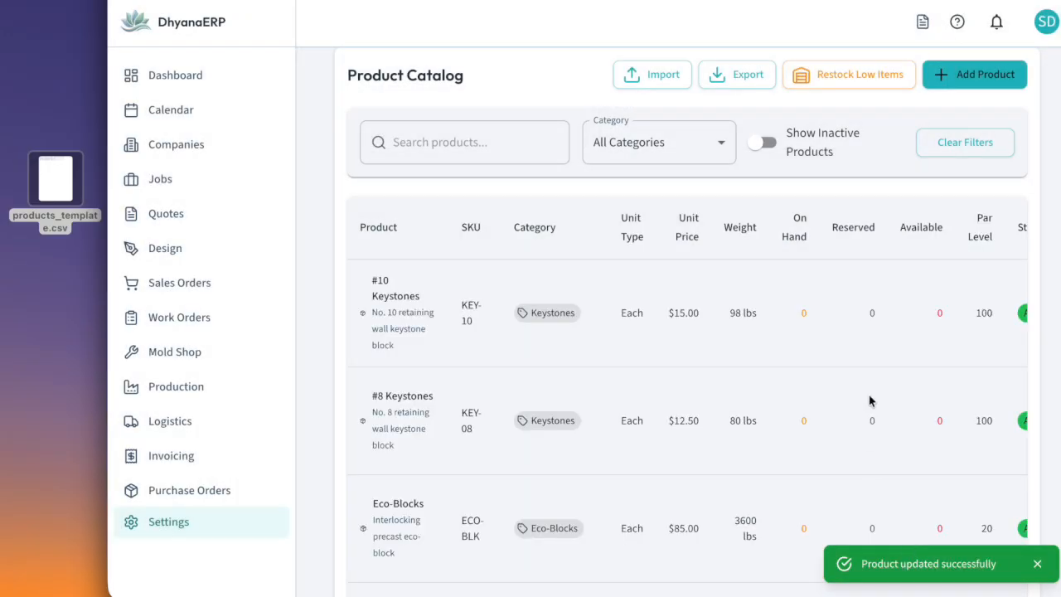
Set the quantity on hand of #10 Keystones to 80 and save the inventory
{"action": "scroll", "coordinate": [869, 401], "scroll_direction": "right", "scroll_amount": 1}
{"action": "scroll", "coordinate": [870, 401], "scroll_direction": "right", "scroll_amount": 3}
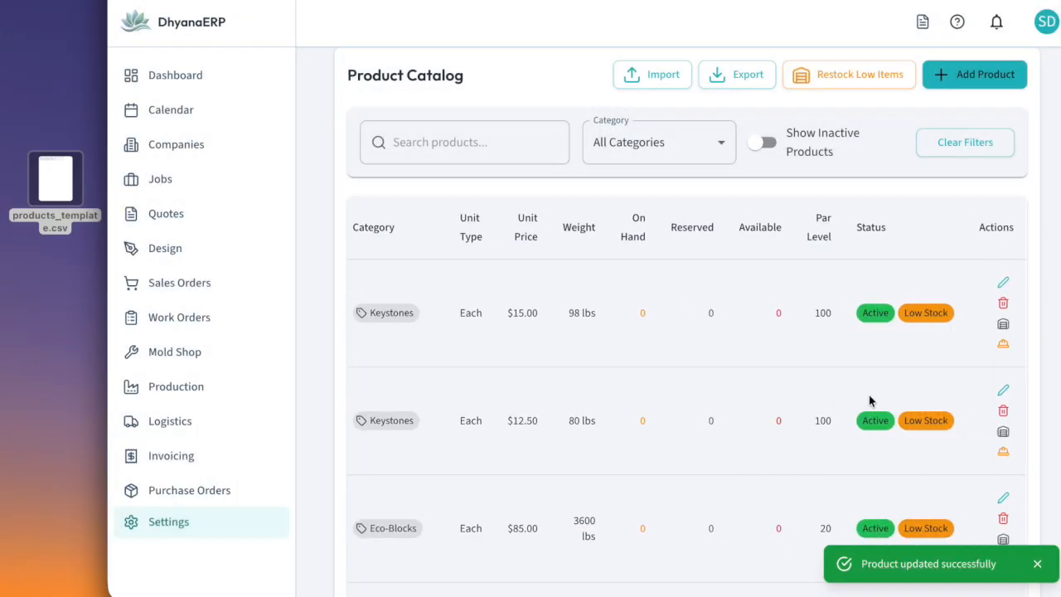
{"action": "left_click", "coordinate": [1004, 326]}
{"action": "left_click", "coordinate": [432, 270]}
{"action": "key", "text": "ctrl+a"}
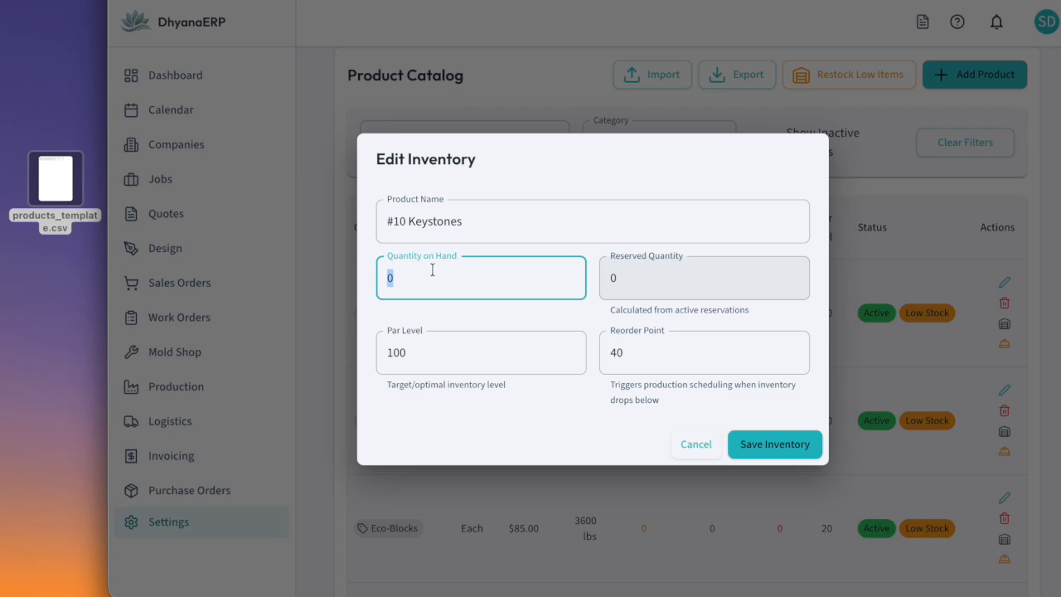
{"action": "type", "text": "80"}
{"action": "left_click", "coordinate": [760, 446]}
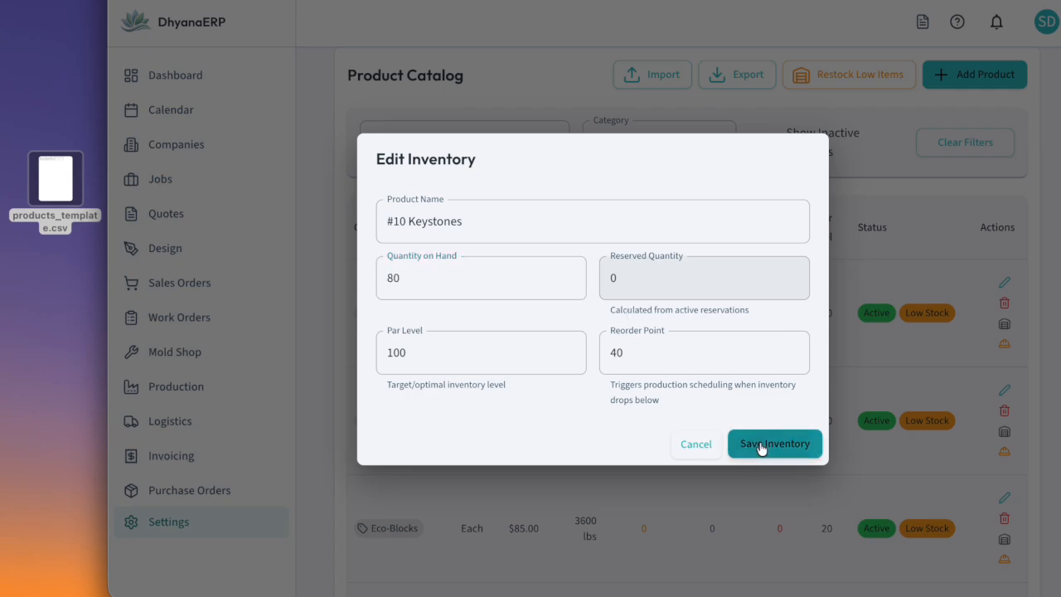
Open the #8 Keystones product for editing and set its default color to Monterey
{"action": "scroll", "coordinate": [798, 410], "scroll_direction": "right", "scroll_amount": 4}
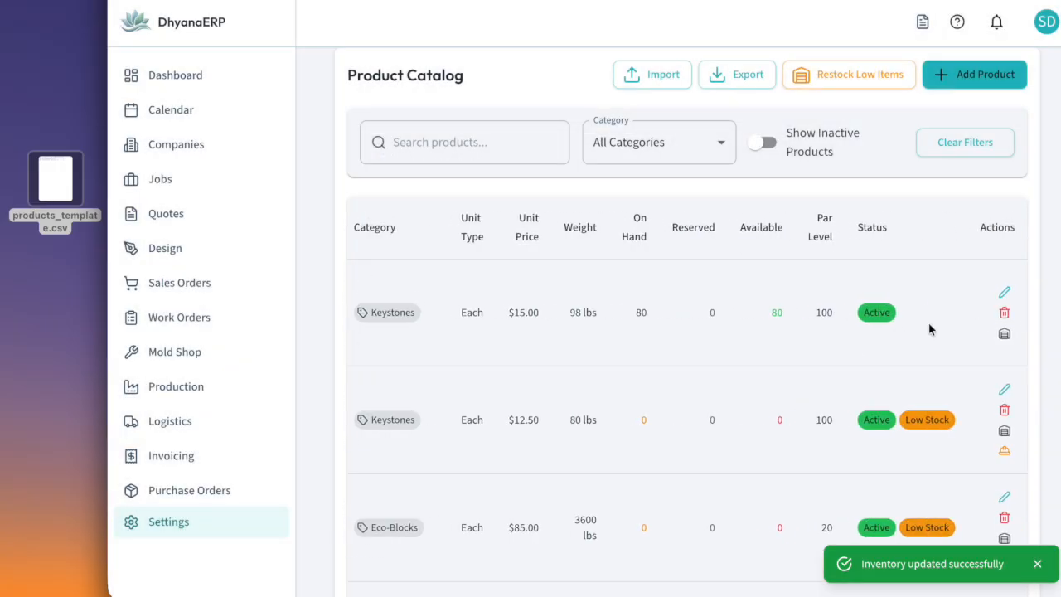
{"action": "scroll", "coordinate": [923, 363], "scroll_direction": "down", "scroll_amount": 1}
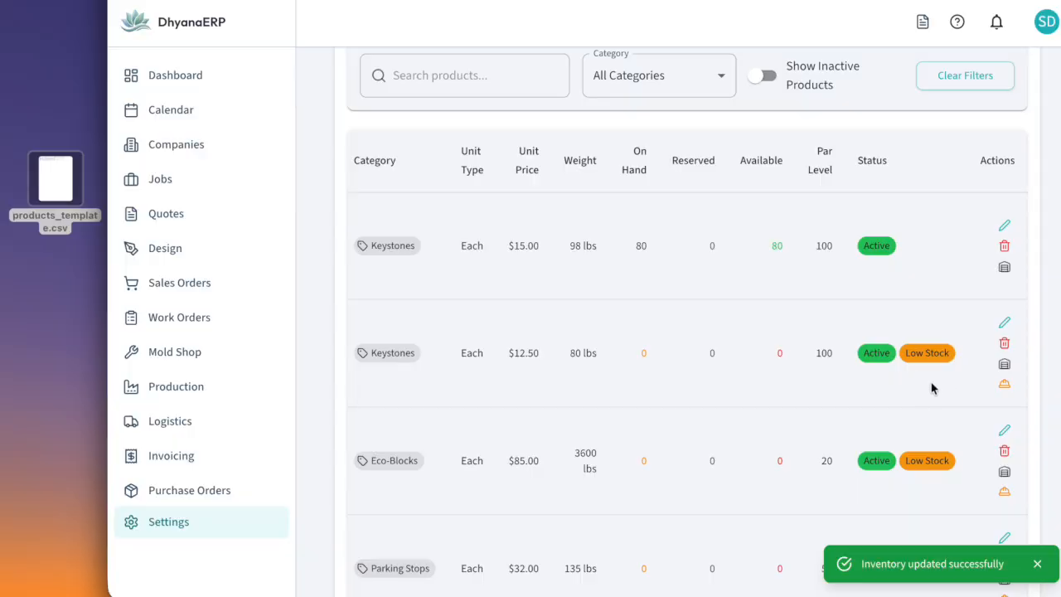
{"action": "left_click", "coordinate": [1003, 323]}
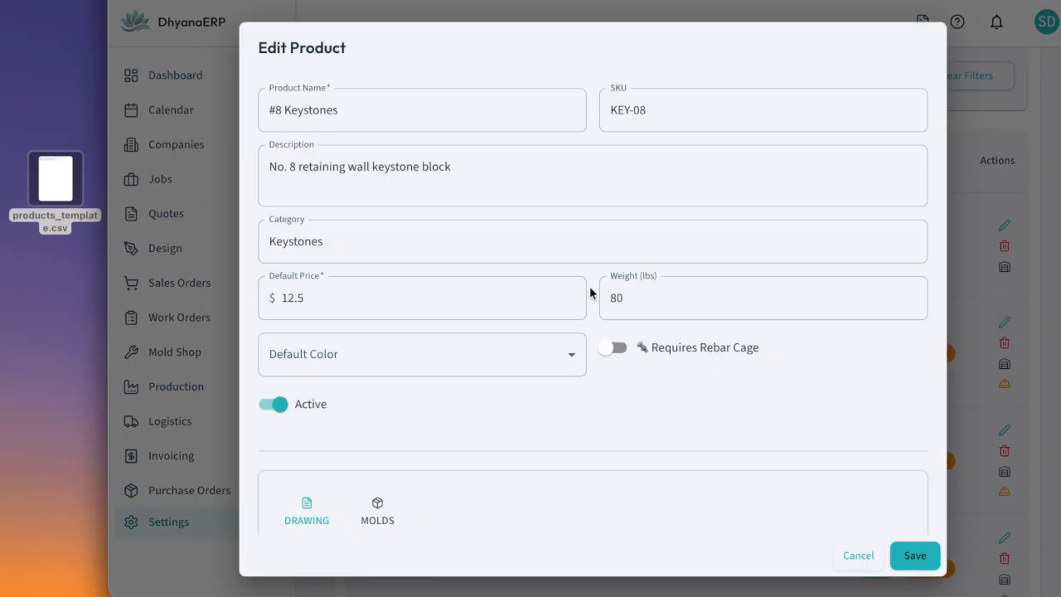
{"action": "left_click", "coordinate": [574, 350]}
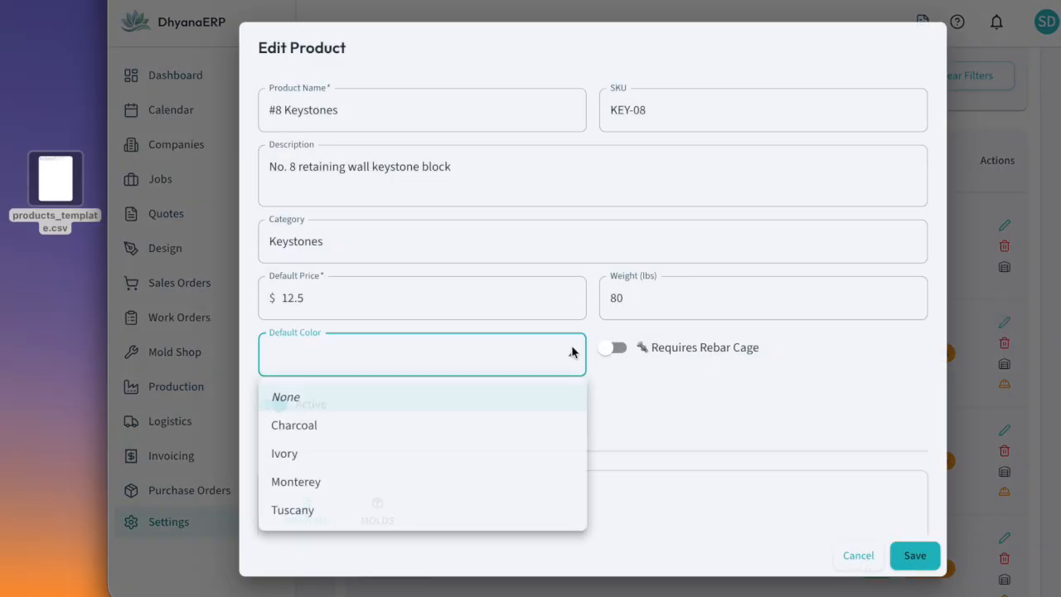
{"action": "left_click", "coordinate": [439, 489]}
Add a new stock item mold numbered Key with a quantity of 30 to the #8 Keystones product
{"action": "scroll", "coordinate": [688, 435], "scroll_direction": "down", "scroll_amount": 3}
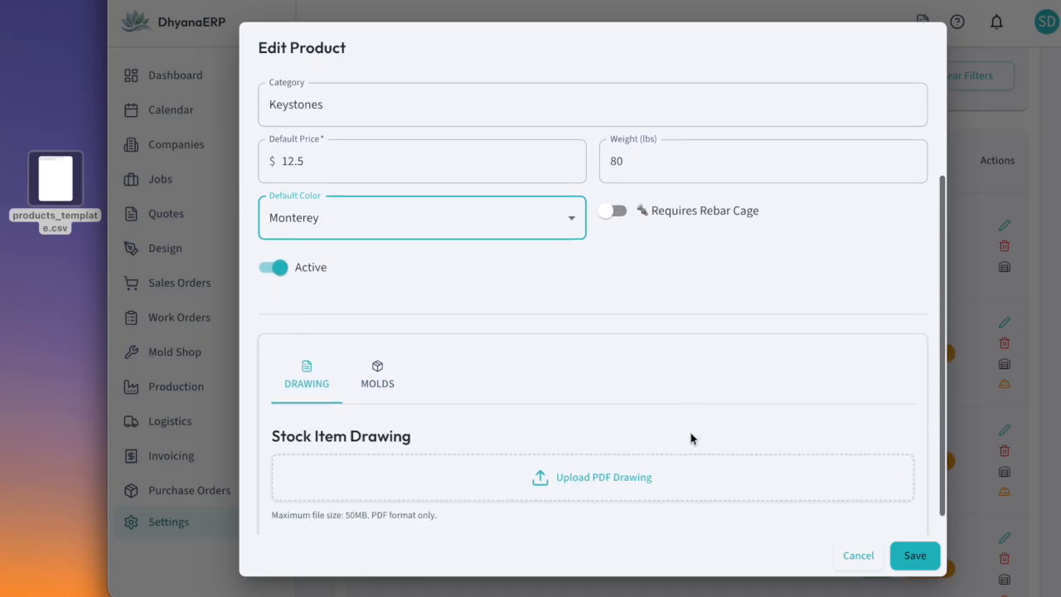
{"action": "left_click", "coordinate": [367, 368]}
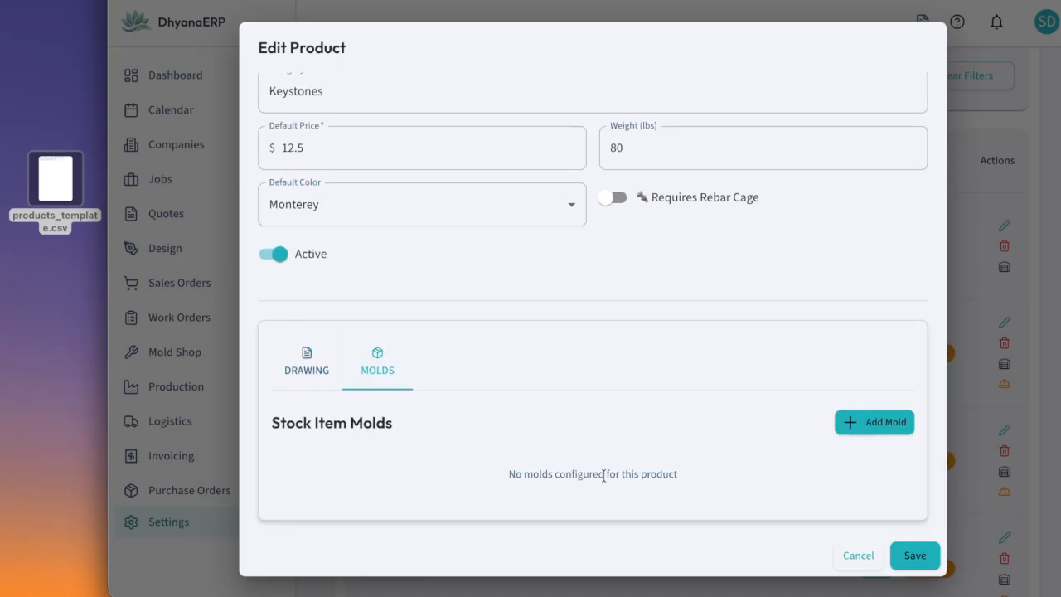
{"action": "left_click", "coordinate": [861, 422]}
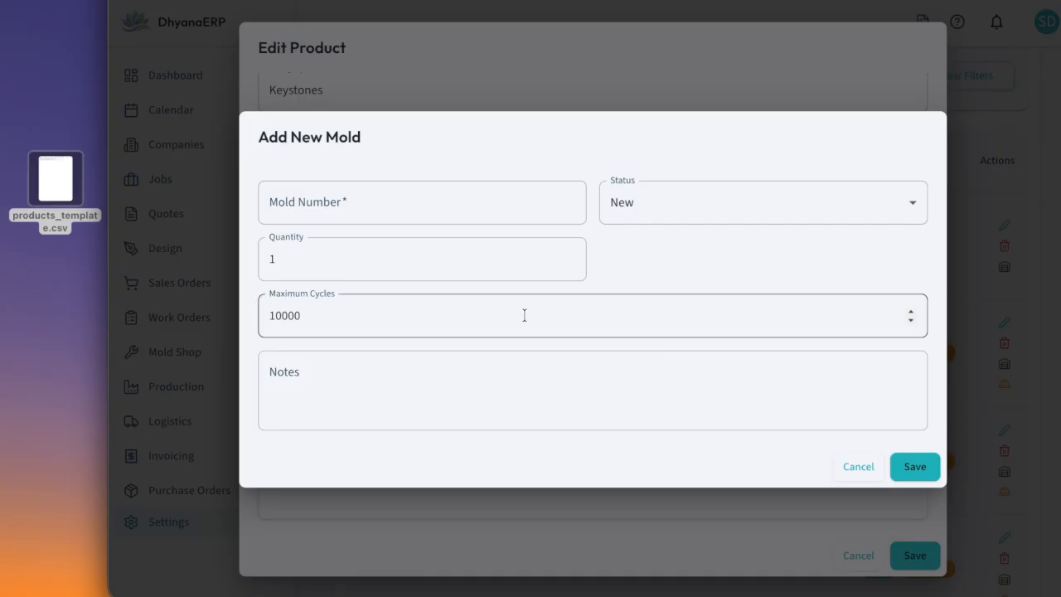
{"action": "double_click", "coordinate": [420, 258]}
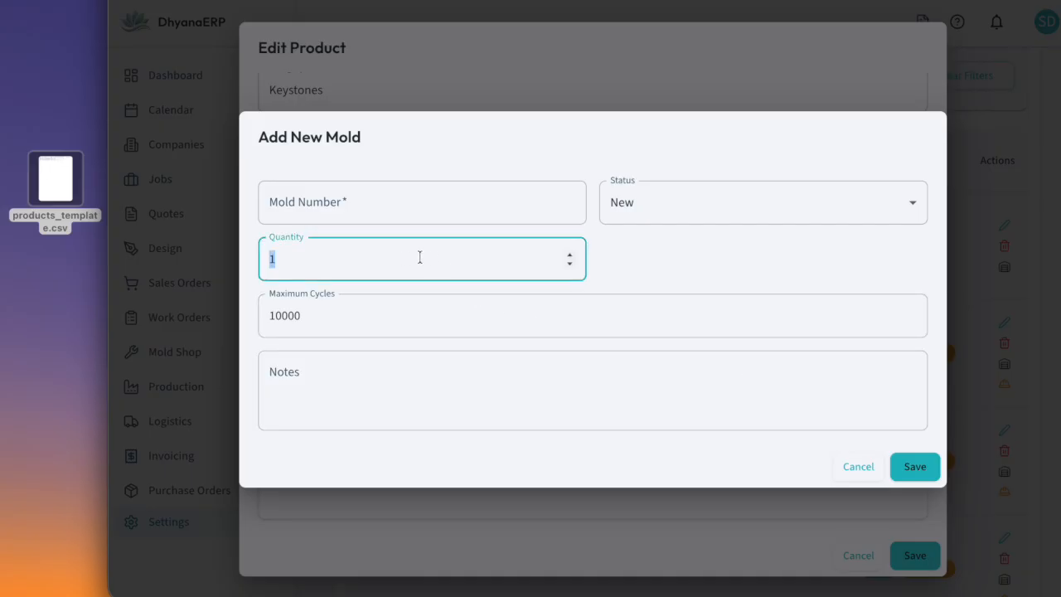
{"action": "type", "text": "30"}
{"action": "left_click", "coordinate": [906, 464]}
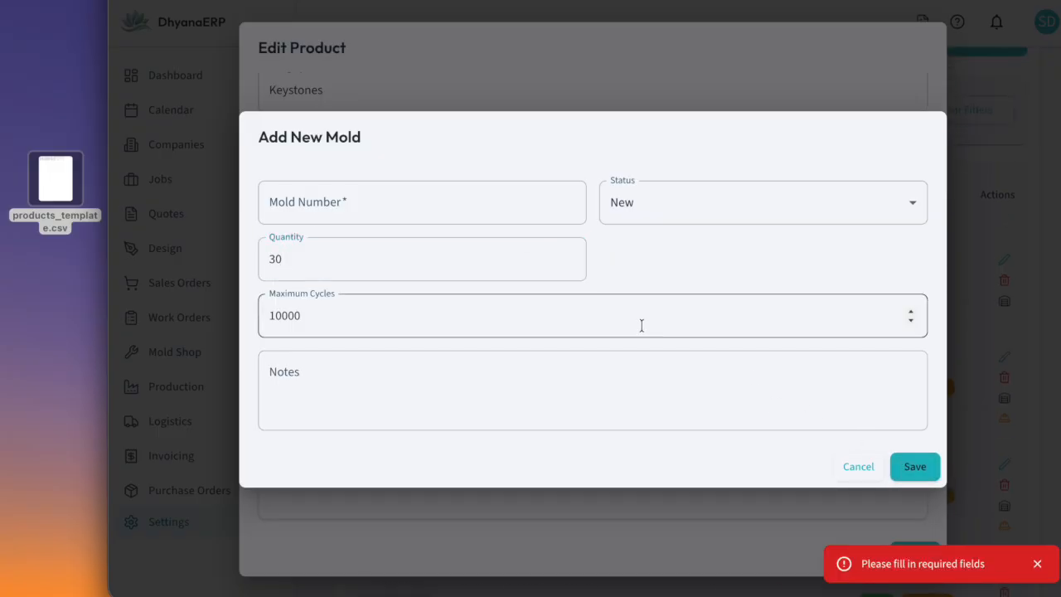
{"action": "left_click", "coordinate": [375, 208]}
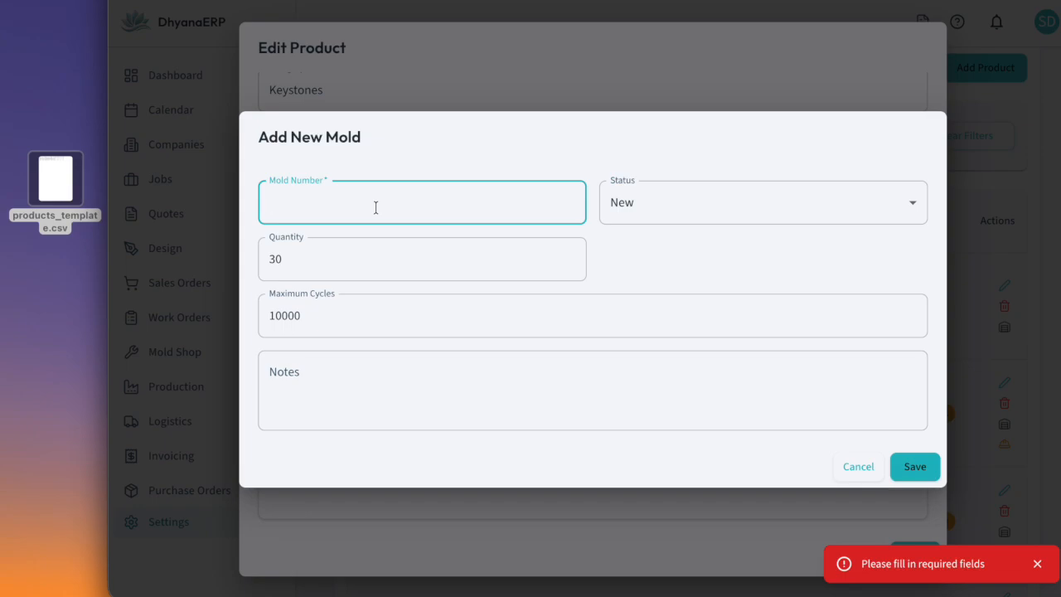
{"action": "type", "text": "Key"}
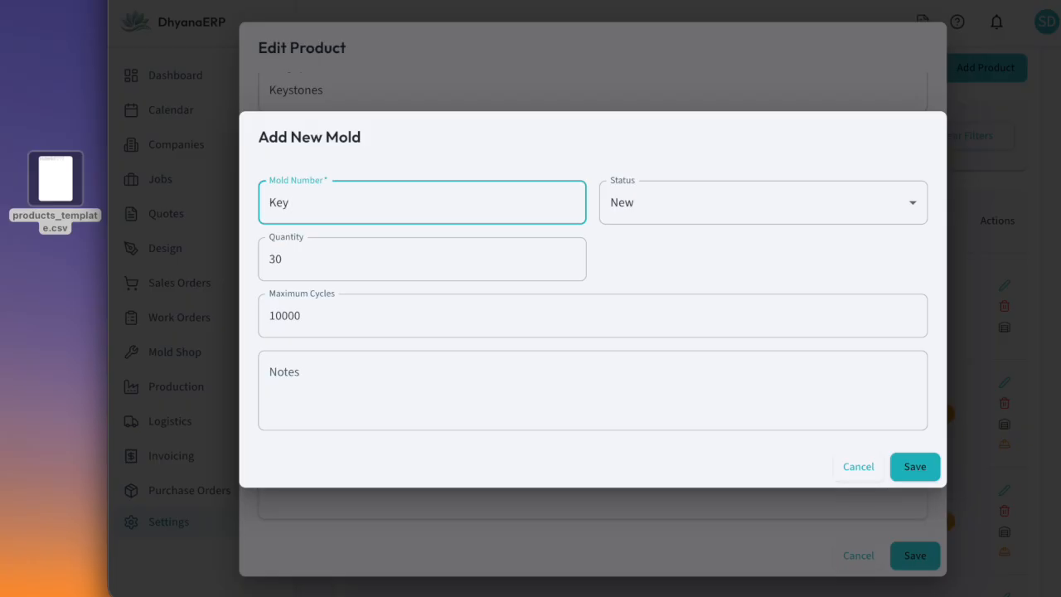
{"action": "left_click", "coordinate": [921, 467]}
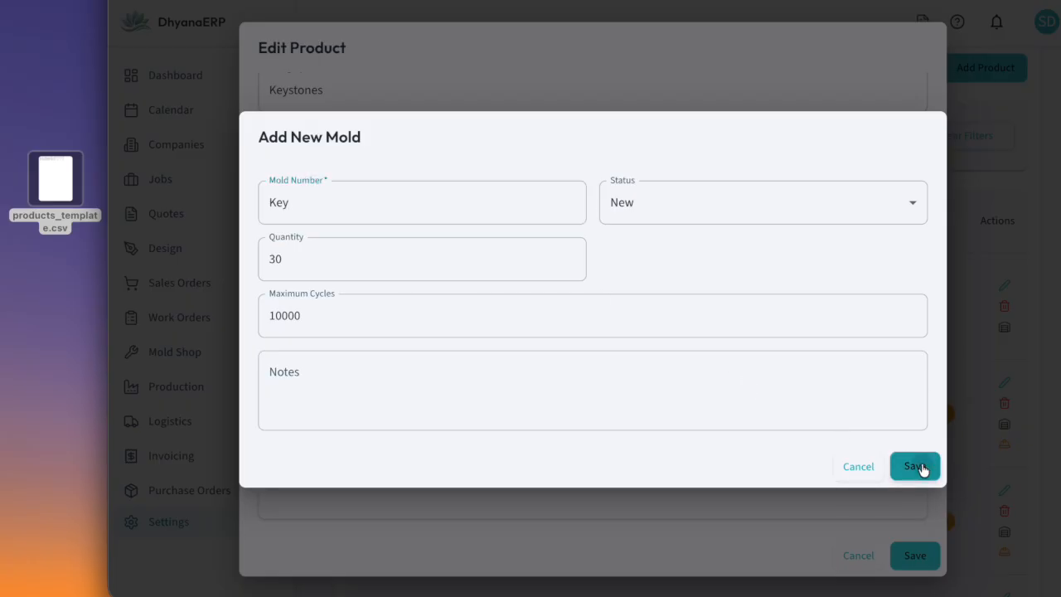
Review the #8 Keystones product details and save the edited product
{"action": "scroll", "coordinate": [753, 347], "scroll_direction": "down", "scroll_amount": 1}
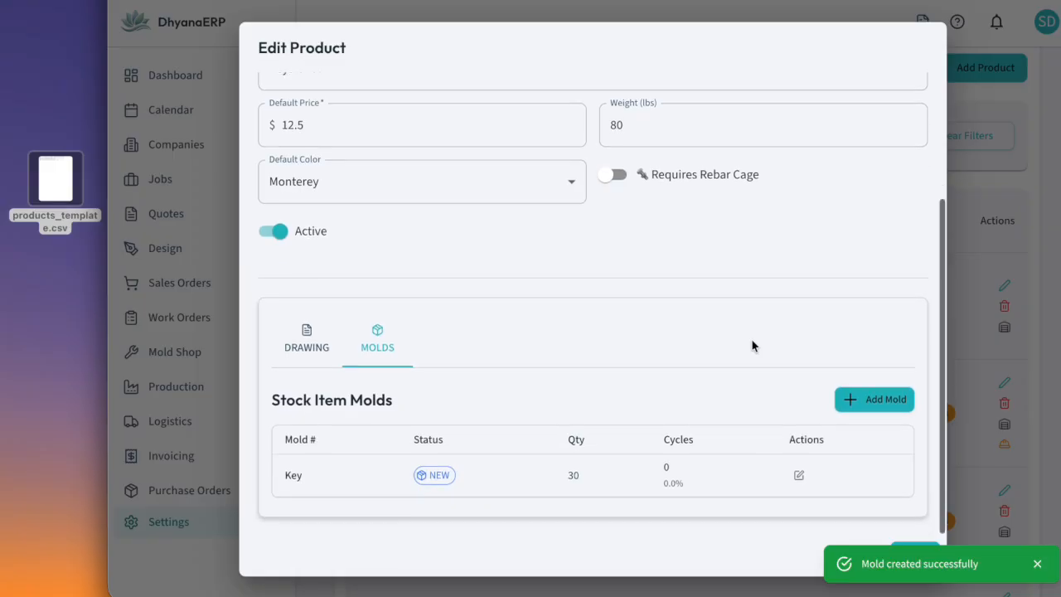
{"action": "scroll", "coordinate": [753, 345], "scroll_direction": "up", "scroll_amount": 4}
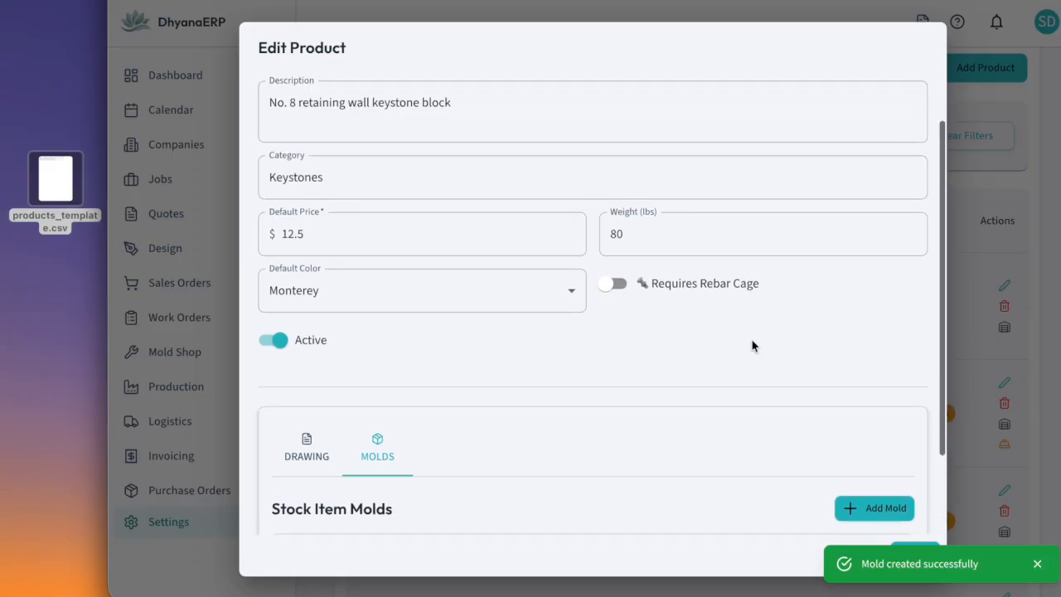
{"action": "scroll", "coordinate": [751, 338], "scroll_direction": "down", "scroll_amount": 4}
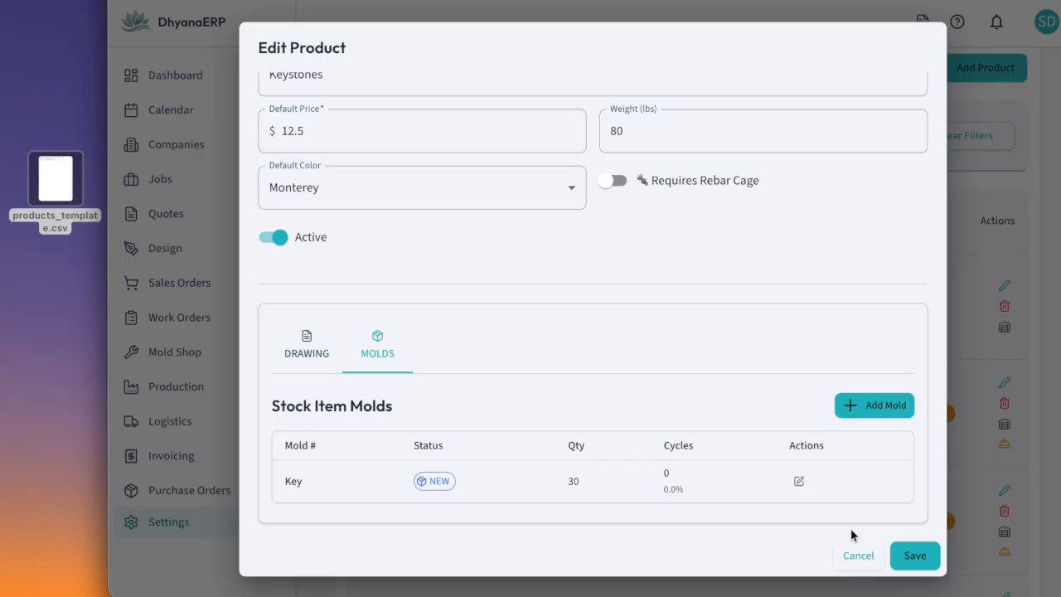
{"action": "left_click", "coordinate": [911, 555]}
Check the inventory settings of #8 Keystones and leave them without saving
{"action": "scroll", "coordinate": [886, 409], "scroll_direction": "right", "scroll_amount": 4}
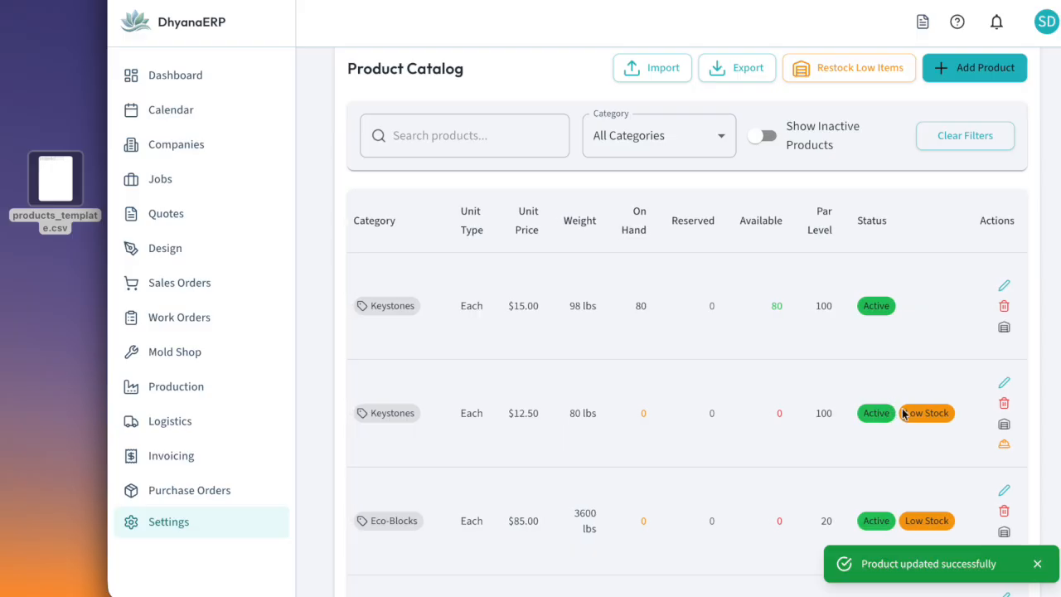
{"action": "scroll", "coordinate": [916, 402], "scroll_direction": "up", "scroll_amount": 1}
{"action": "scroll", "coordinate": [916, 402], "scroll_direction": "down", "scroll_amount": 1}
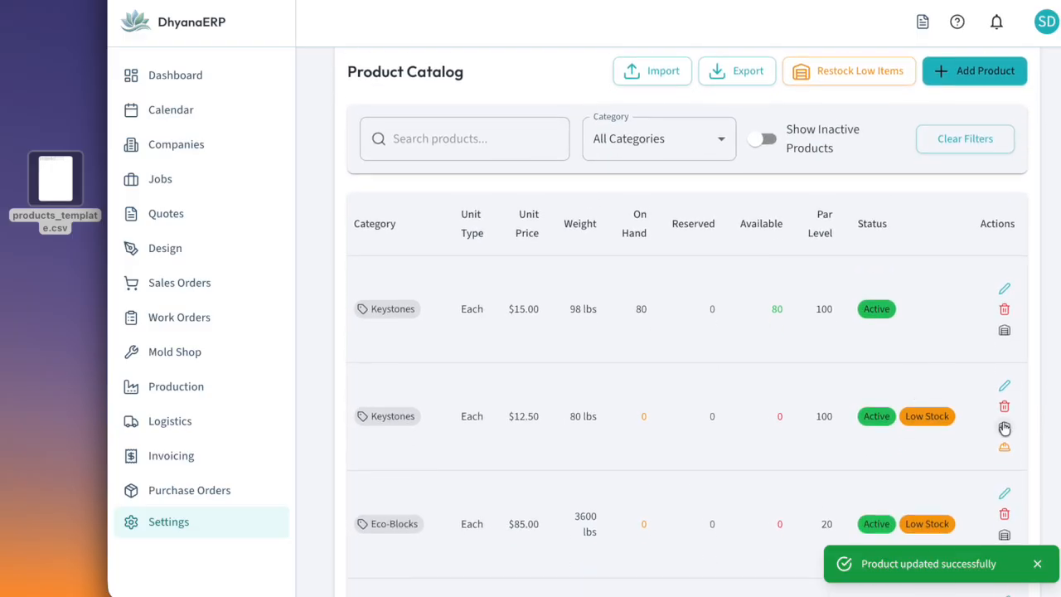
{"action": "left_click", "coordinate": [1003, 430]}
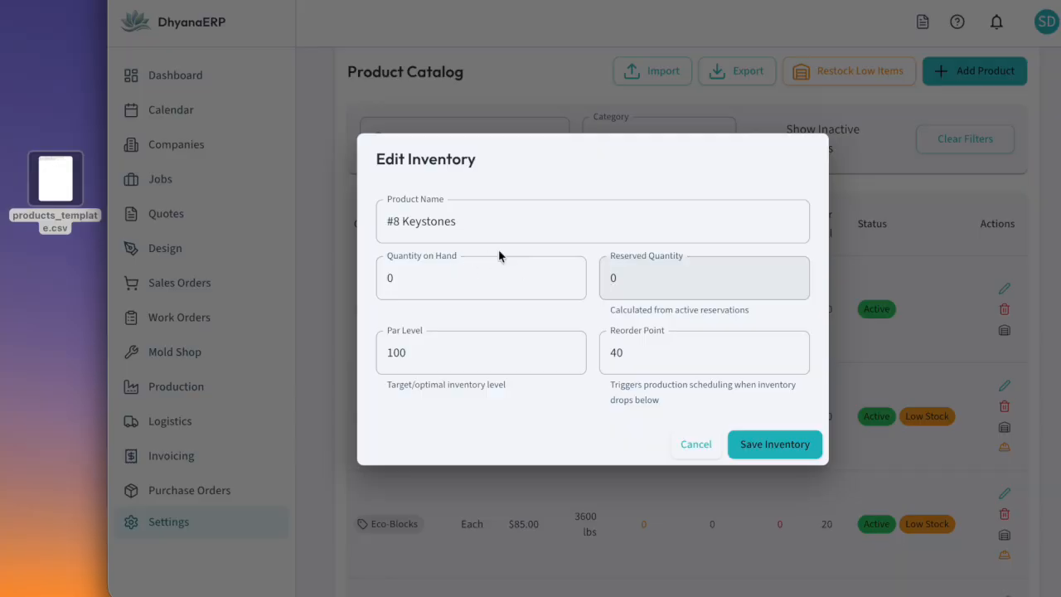
{"action": "left_click", "coordinate": [703, 449]}
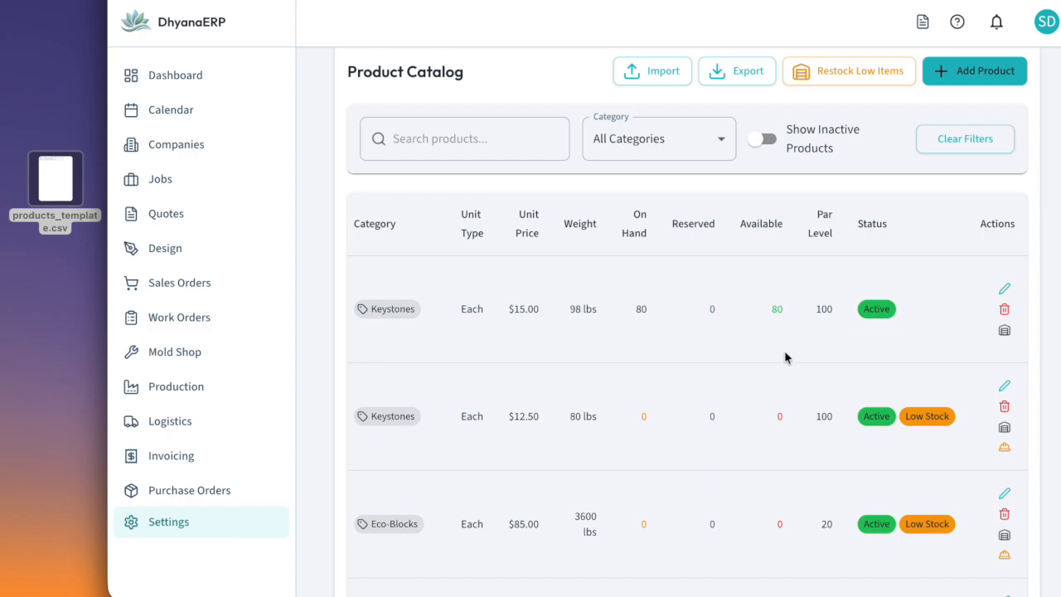
Create a medium-priority restock work order for 100 #8 Keystones and view it in the work orders list
{"action": "left_click", "coordinate": [1004, 448]}
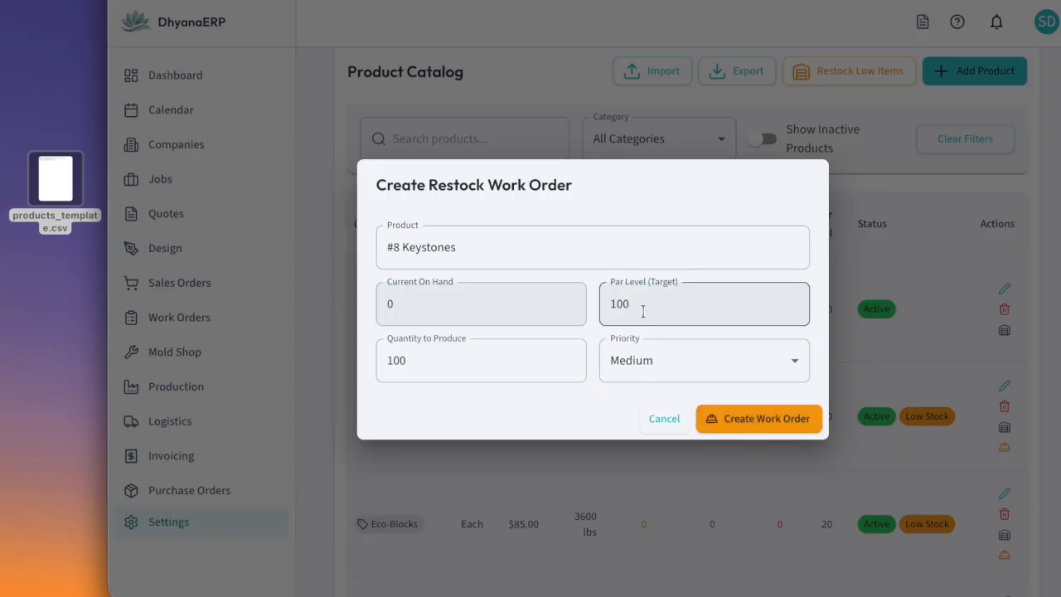
{"action": "left_click", "coordinate": [735, 424]}
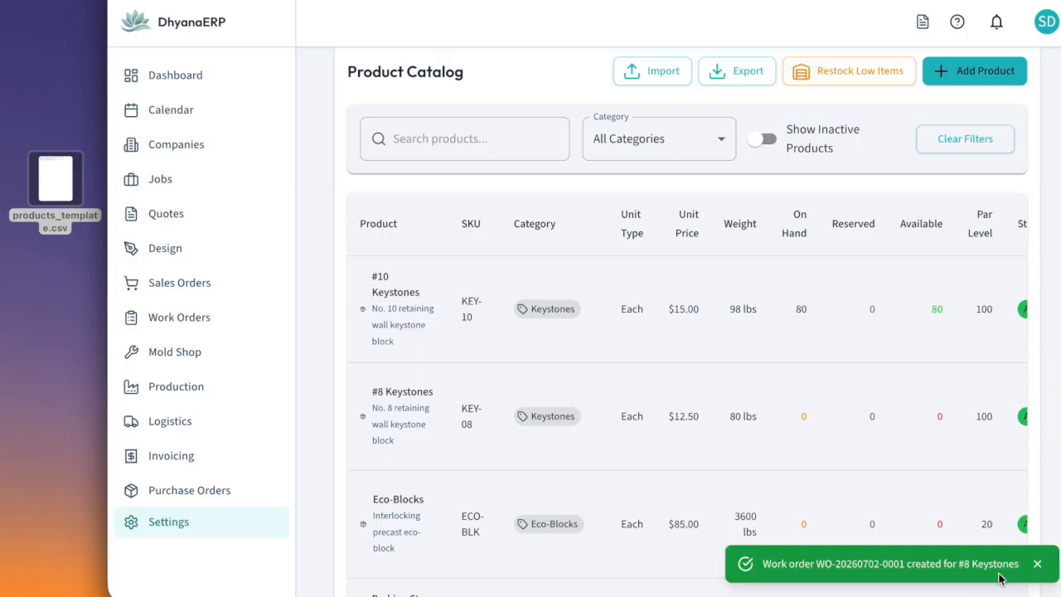
{"action": "scroll", "coordinate": [889, 354], "scroll_direction": "right", "scroll_amount": 4}
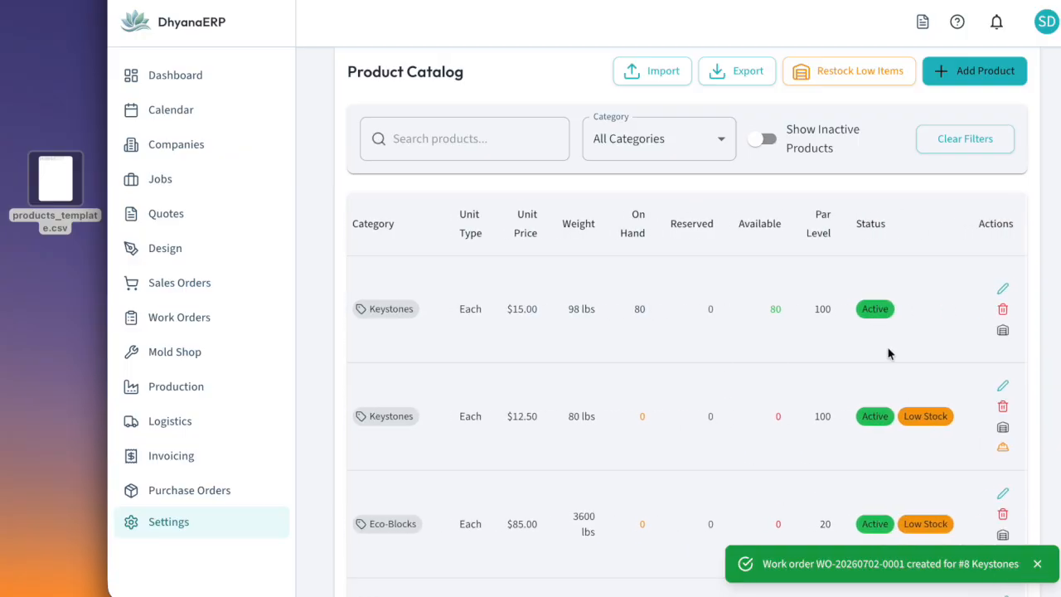
{"action": "scroll", "coordinate": [889, 353], "scroll_direction": "up", "scroll_amount": 1}
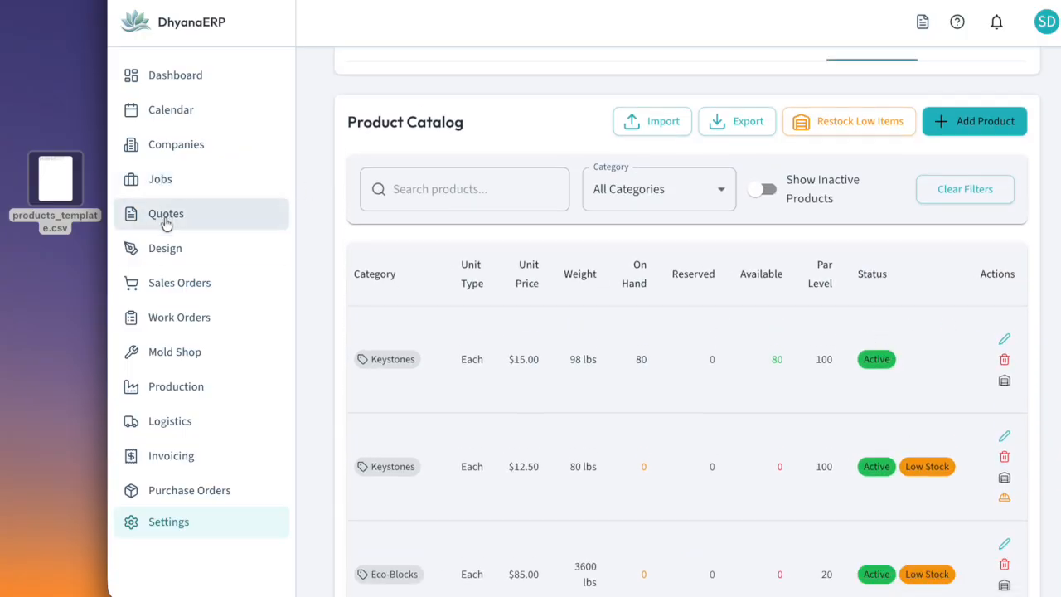
{"action": "left_click", "coordinate": [174, 320]}
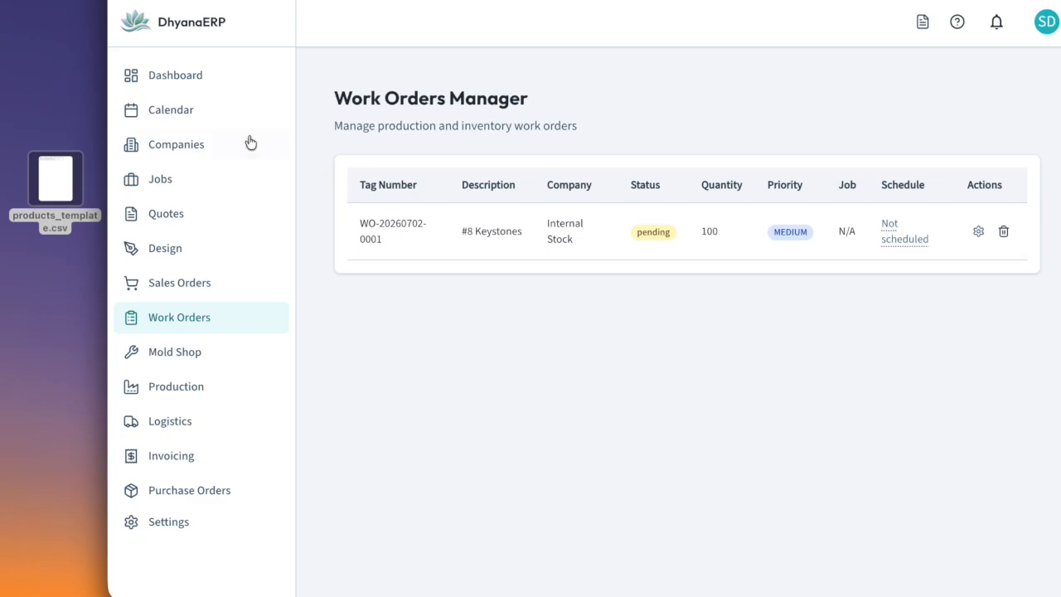
Return to the product settings and create a product add-on named Ladder priced at $500
{"action": "left_click", "coordinate": [199, 527]}
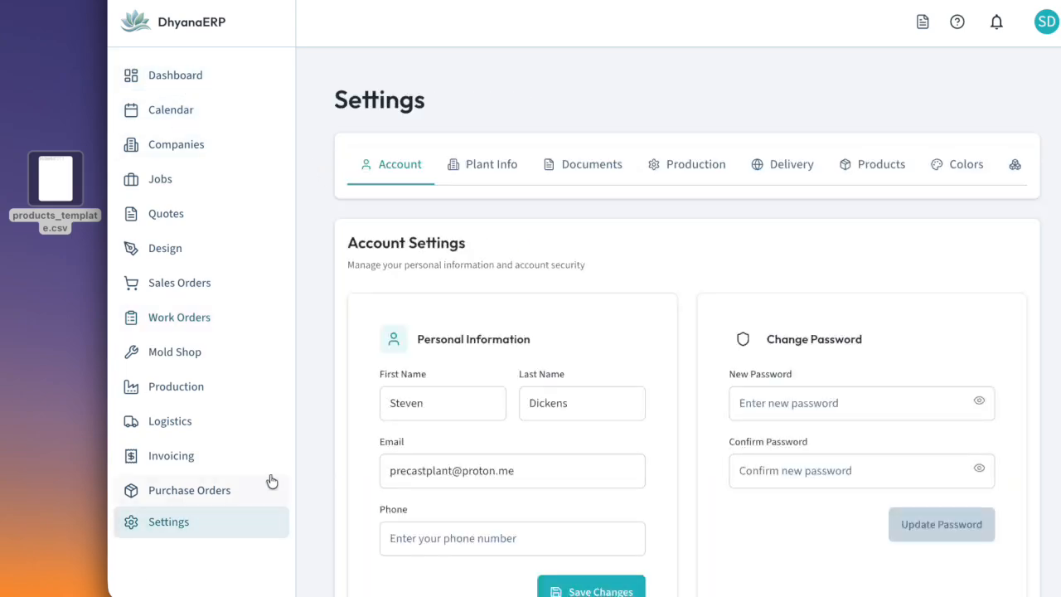
{"action": "left_click", "coordinate": [886, 167]}
{"action": "scroll", "coordinate": [762, 390], "scroll_direction": "down", "scroll_amount": 5}
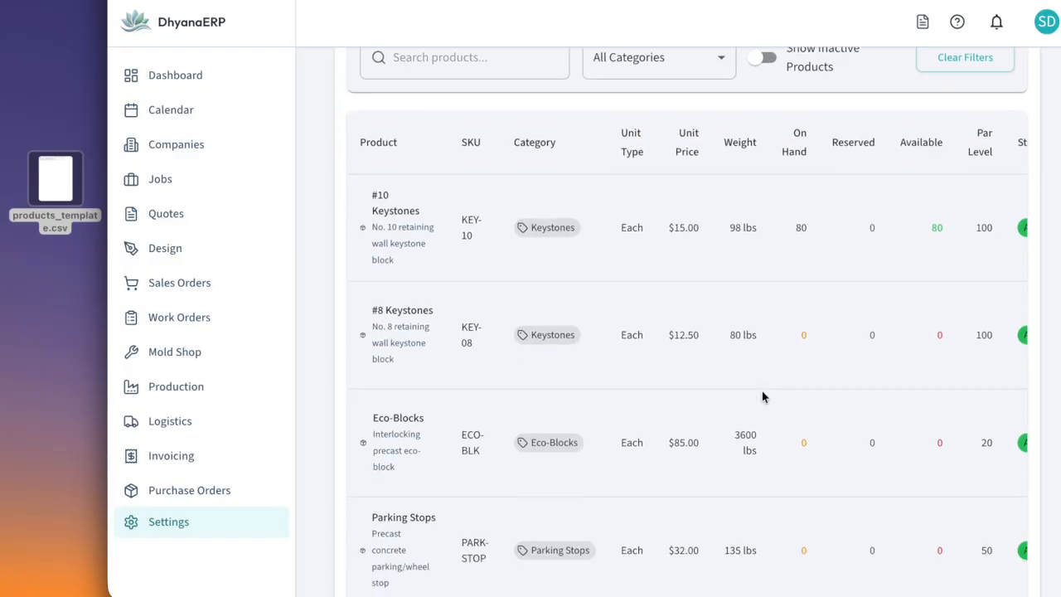
{"action": "scroll", "coordinate": [764, 396], "scroll_direction": "down", "scroll_amount": 6}
{"action": "scroll", "coordinate": [763, 396], "scroll_direction": "down", "scroll_amount": 1}
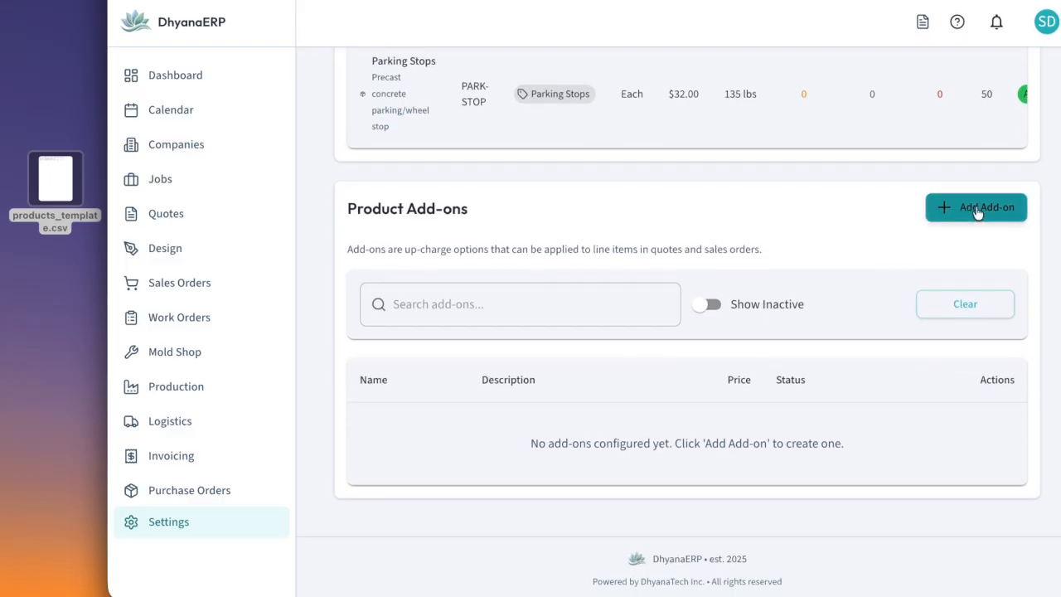
{"action": "left_click", "coordinate": [977, 208]}
{"action": "left_click", "coordinate": [497, 191]}
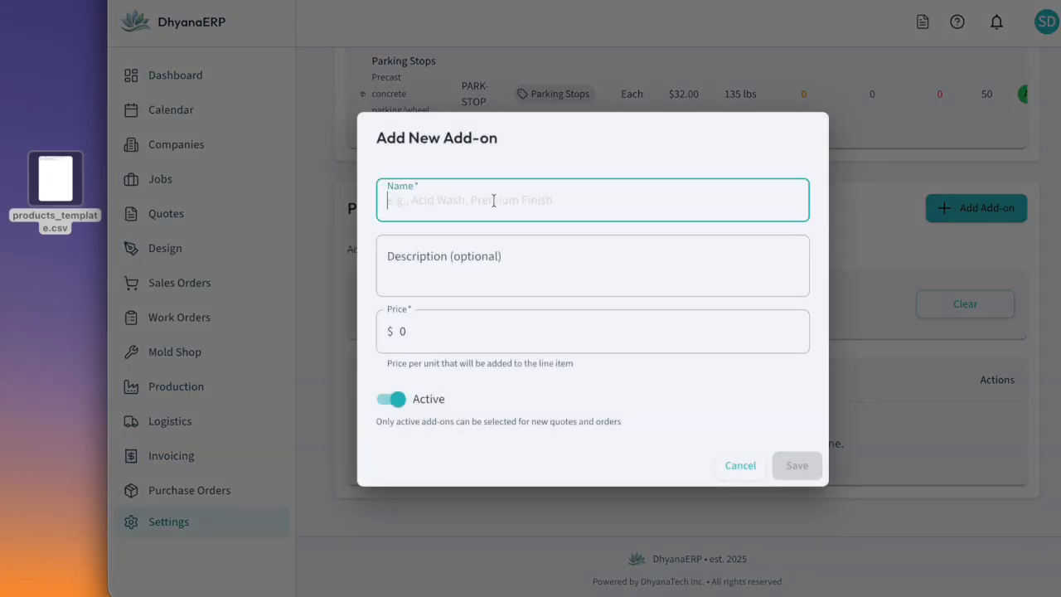
{"action": "type", "text": "Ladder"}
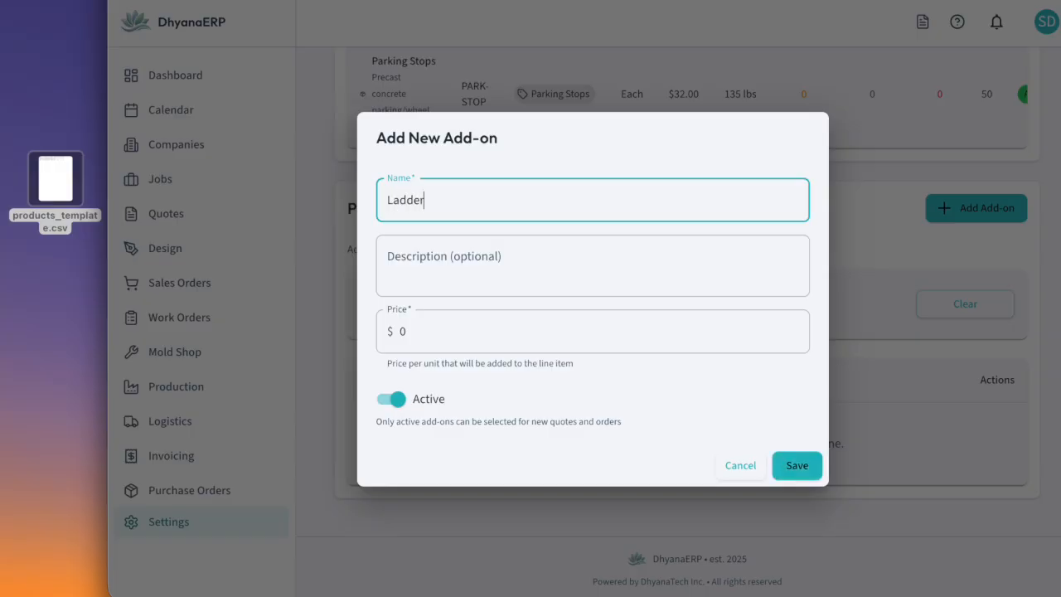
{"action": "left_click", "coordinate": [457, 265]}
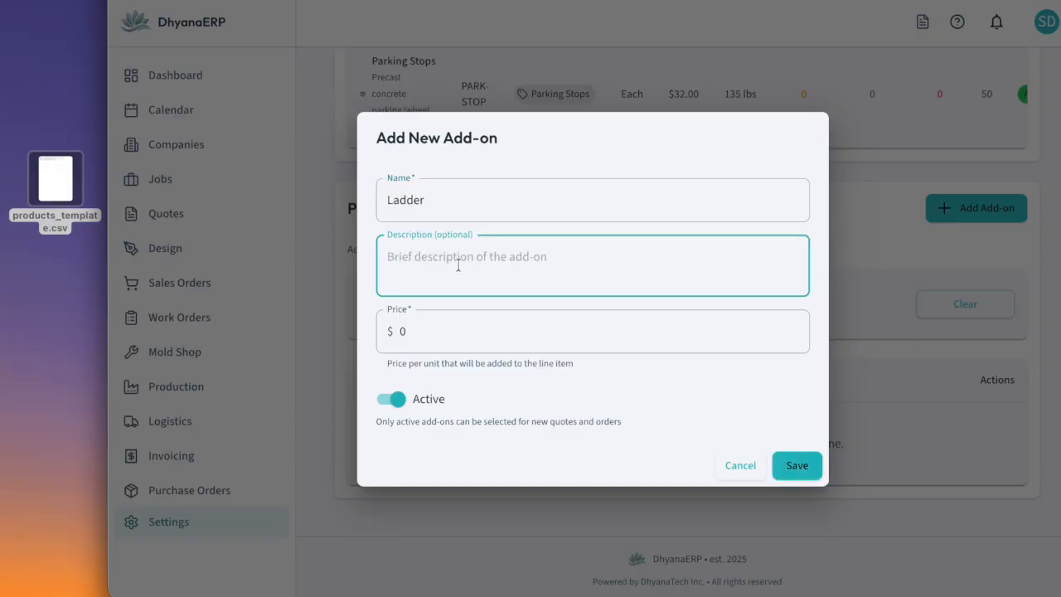
{"action": "left_click", "coordinate": [445, 336]}
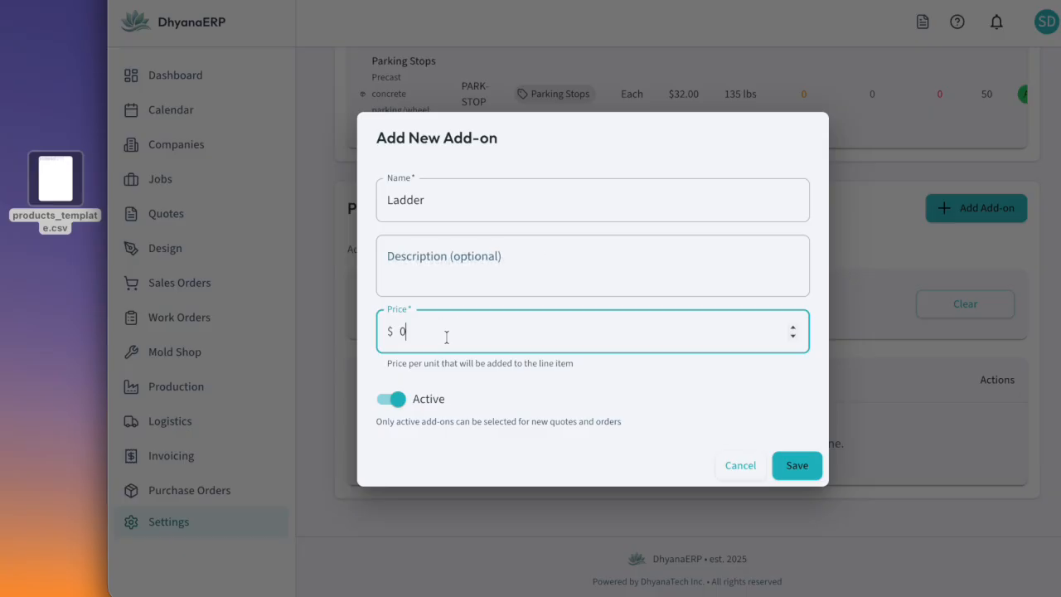
{"action": "type", "text": "500"}
{"action": "left_click", "coordinate": [796, 465]}
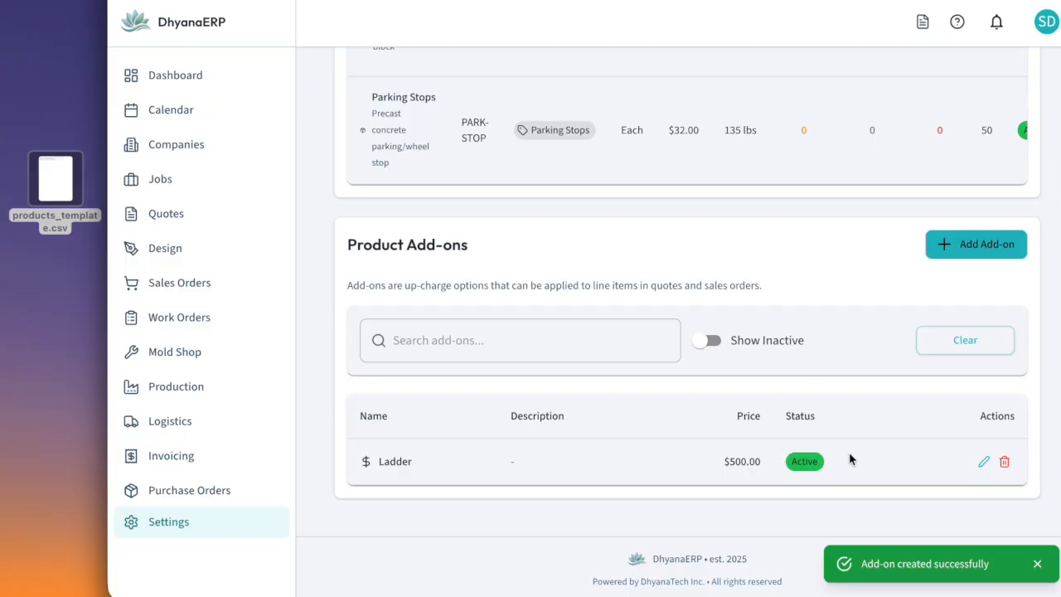
Create a second product add-on named Crane Lift priced at $55
{"action": "left_click", "coordinate": [966, 248]}
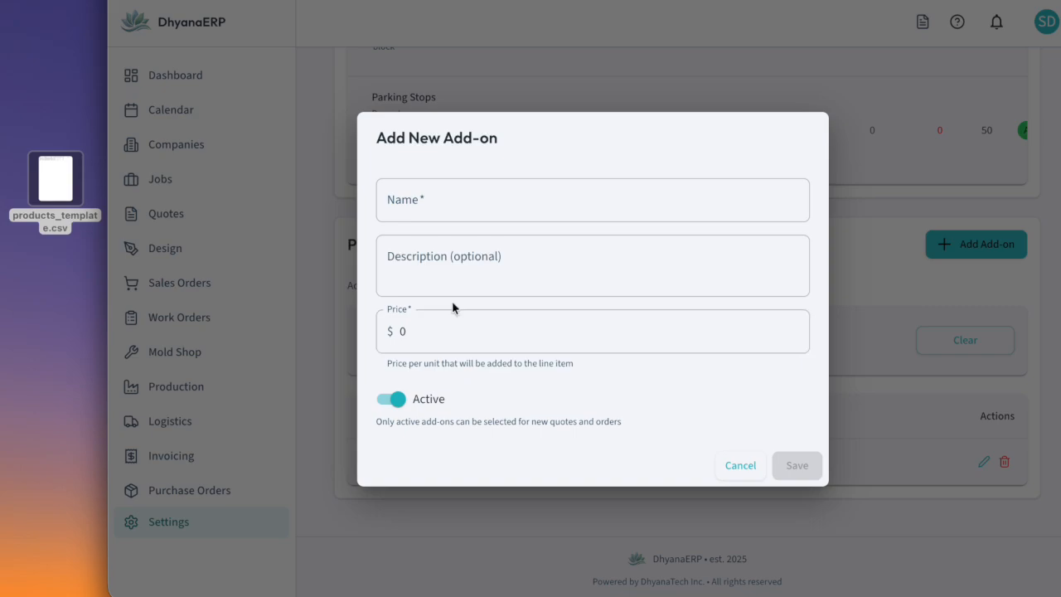
{"action": "left_click", "coordinate": [493, 199]}
{"action": "type", "text": "Crane Lift"}
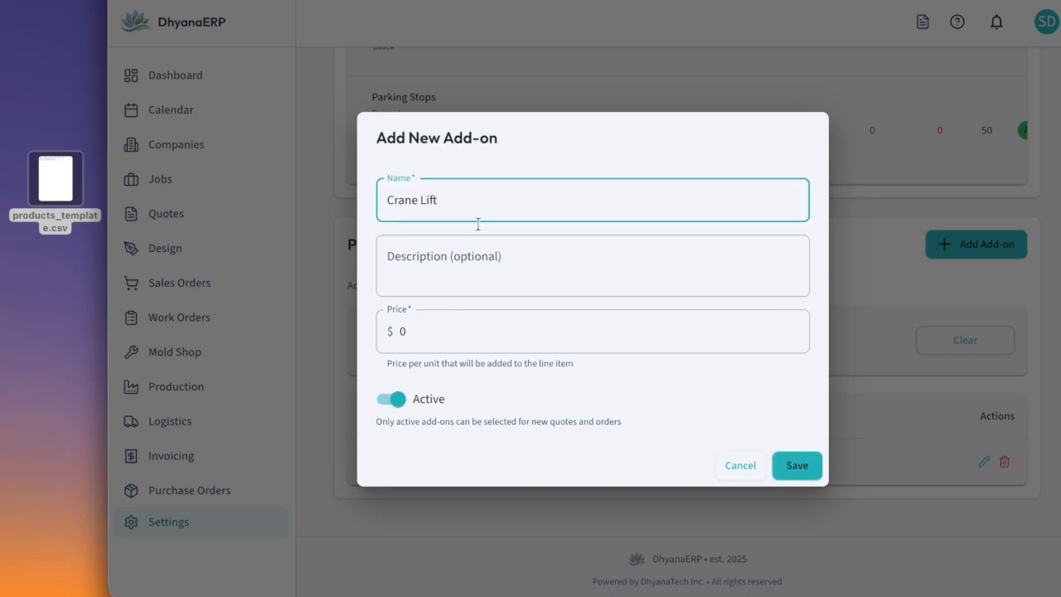
{"action": "left_click", "coordinate": [449, 340]}
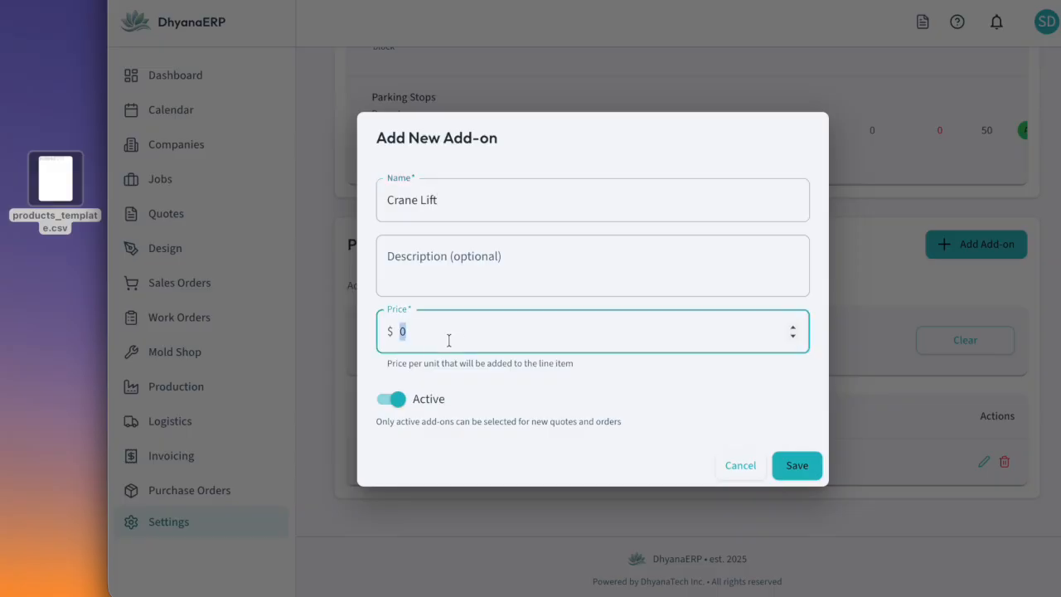
{"action": "left_click", "coordinate": [791, 463]}
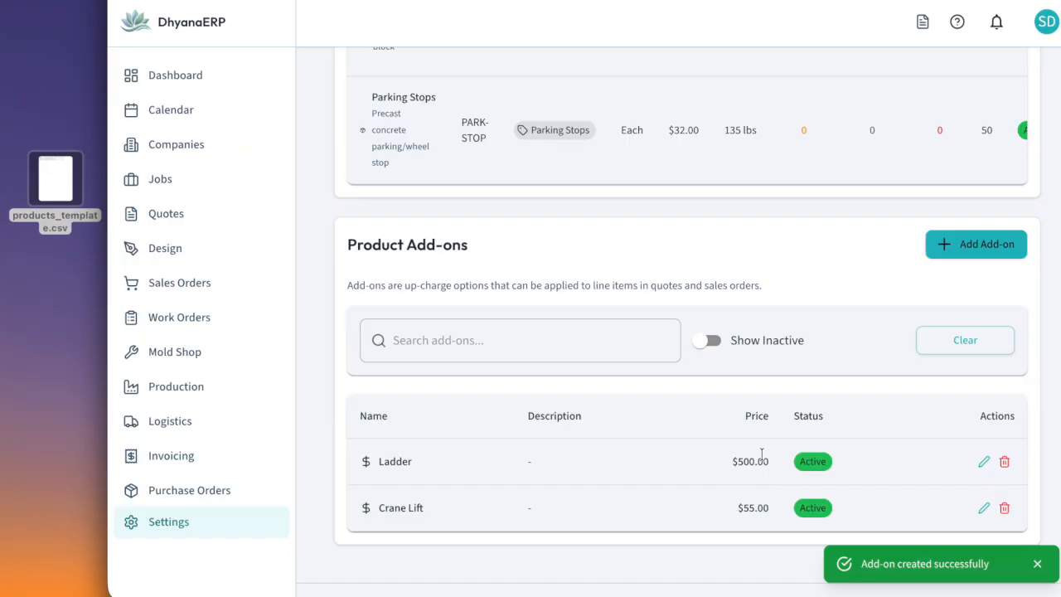
Review the product add-ons list and the stock, par level and status columns of the product catalog
{"action": "scroll", "coordinate": [749, 370], "scroll_direction": "down", "scroll_amount": 1}
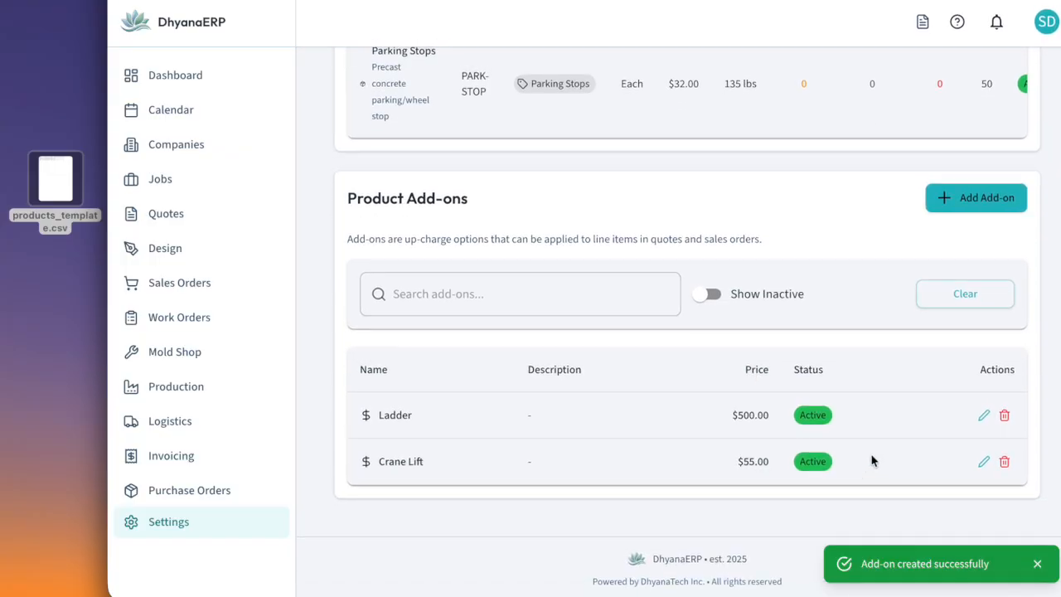
{"action": "scroll", "coordinate": [871, 461], "scroll_direction": "up", "scroll_amount": 1}
{"action": "scroll", "coordinate": [871, 461], "scroll_direction": "up", "scroll_amount": 4}
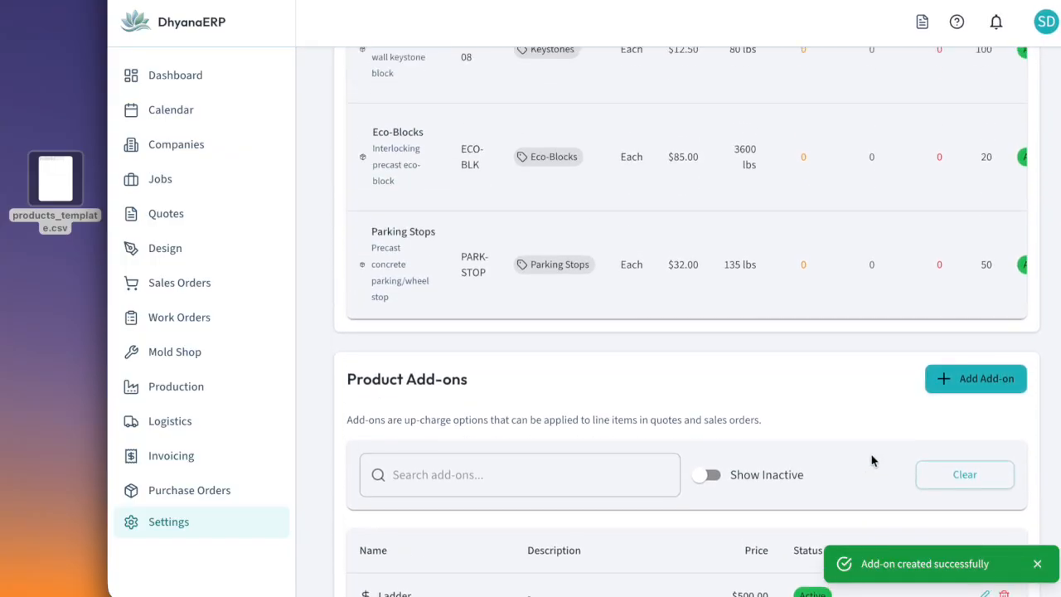
{"action": "scroll", "coordinate": [904, 232], "scroll_direction": "right", "scroll_amount": 2}
{"action": "scroll", "coordinate": [904, 232], "scroll_direction": "up", "scroll_amount": 5}
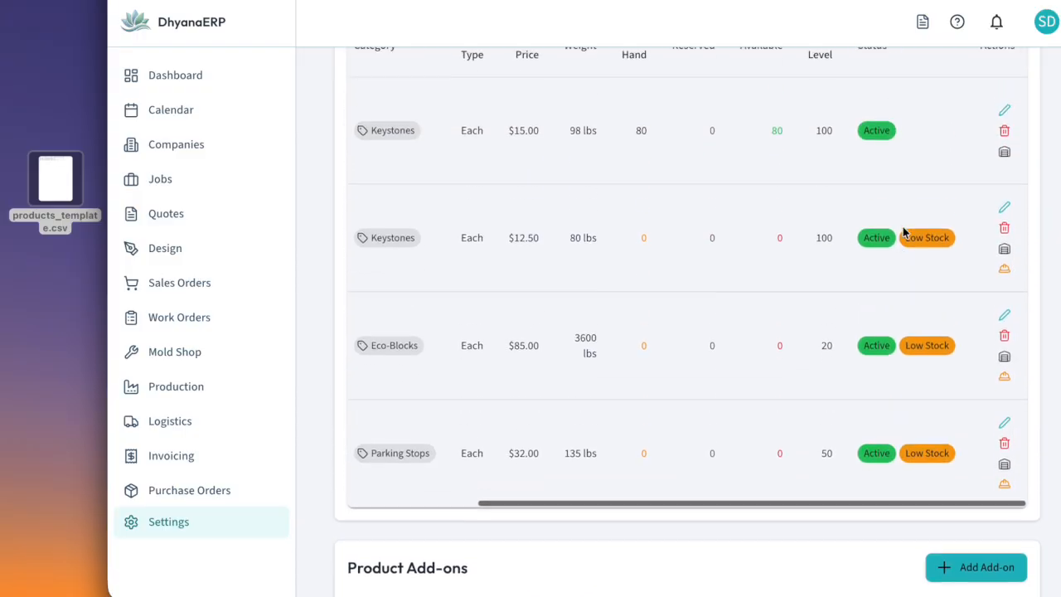
{"action": "scroll", "coordinate": [904, 232], "scroll_direction": "left", "scroll_amount": 3}
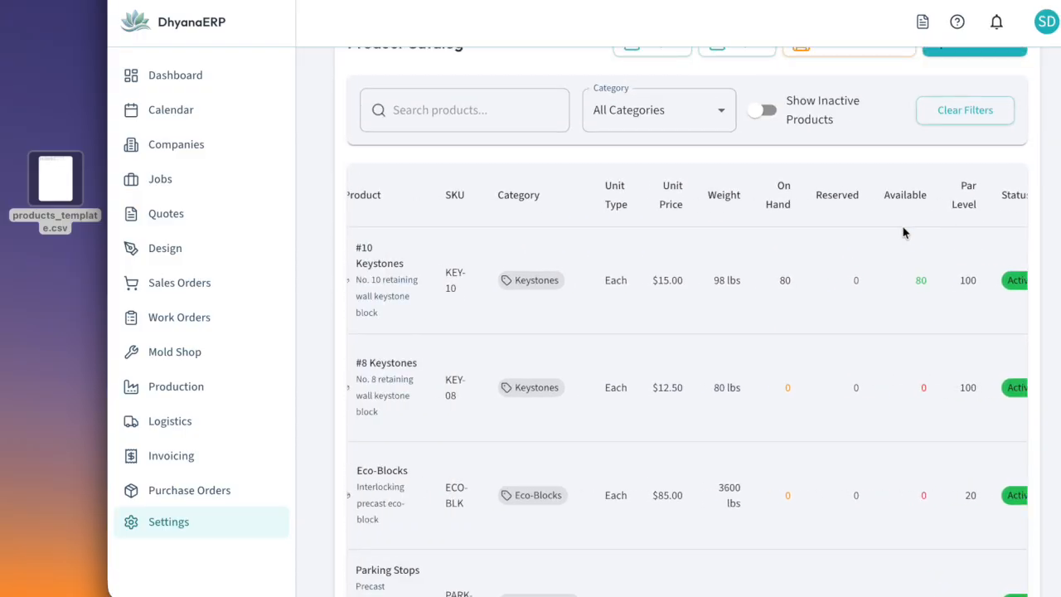
{"action": "scroll", "coordinate": [904, 233], "scroll_direction": "up", "scroll_amount": 4}
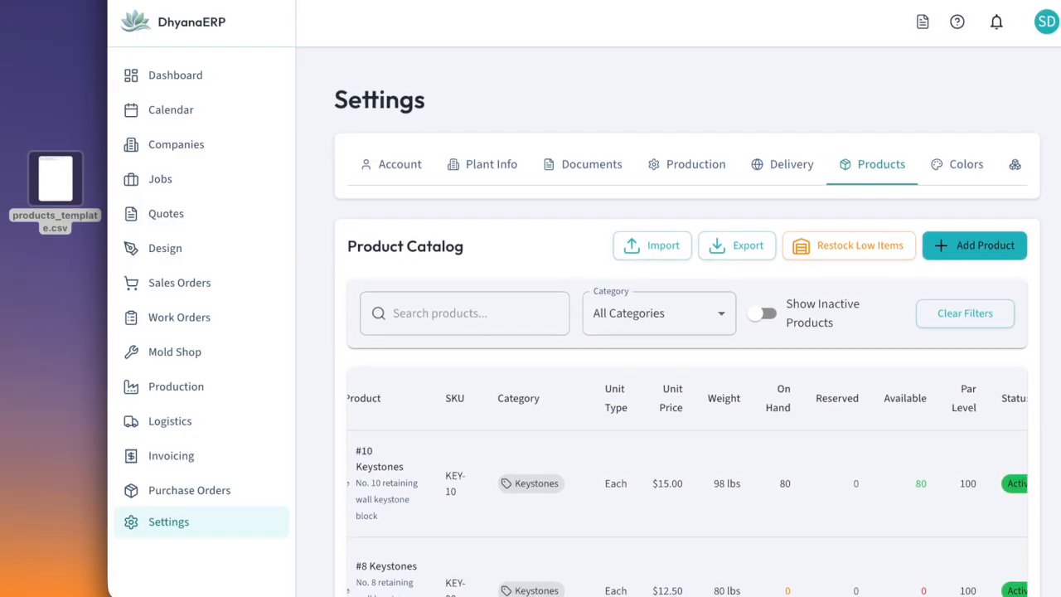